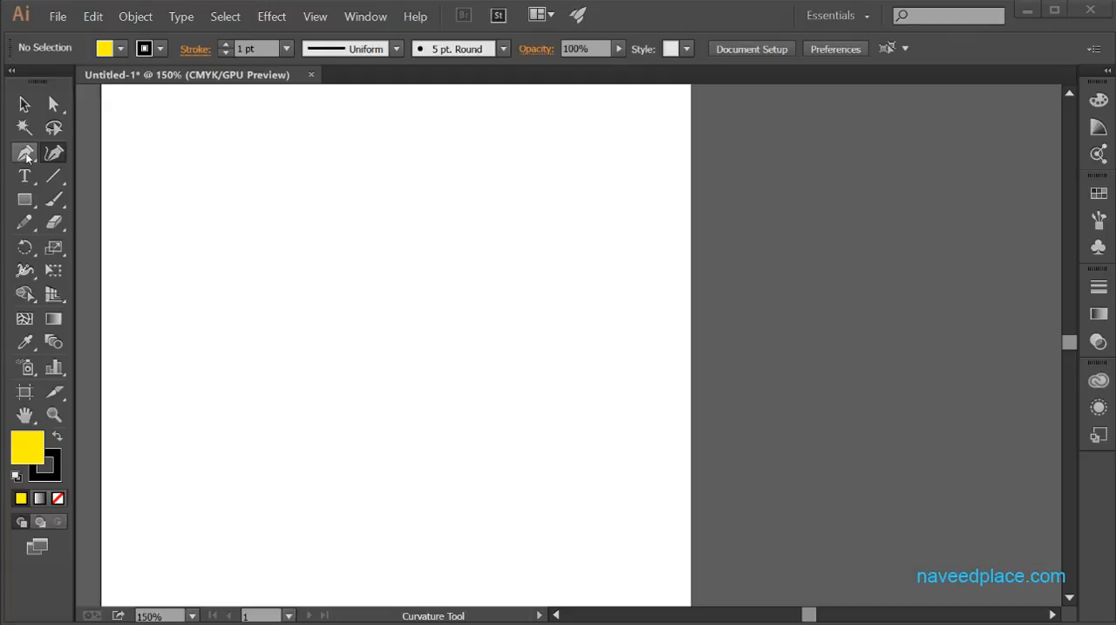
Step: Draw a closed four-sided shape with straight Pen tool segments and delete it from the artboard
{"action": "left_click_drag", "start_coordinate": [27, 157], "coordinate": [99, 151]}
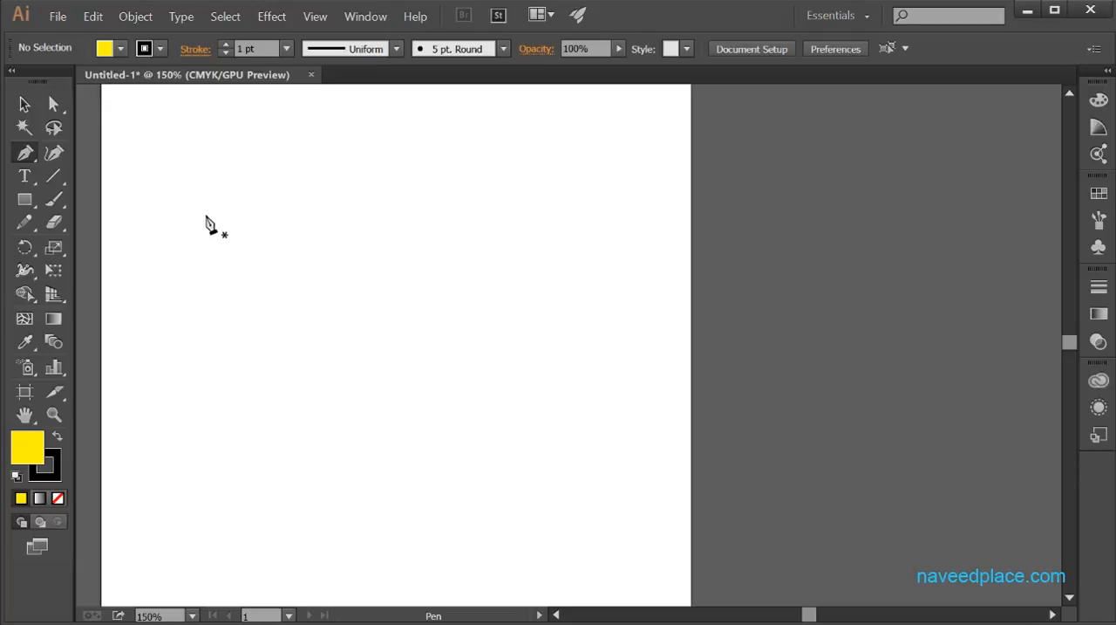
{"action": "left_click", "coordinate": [194, 174]}
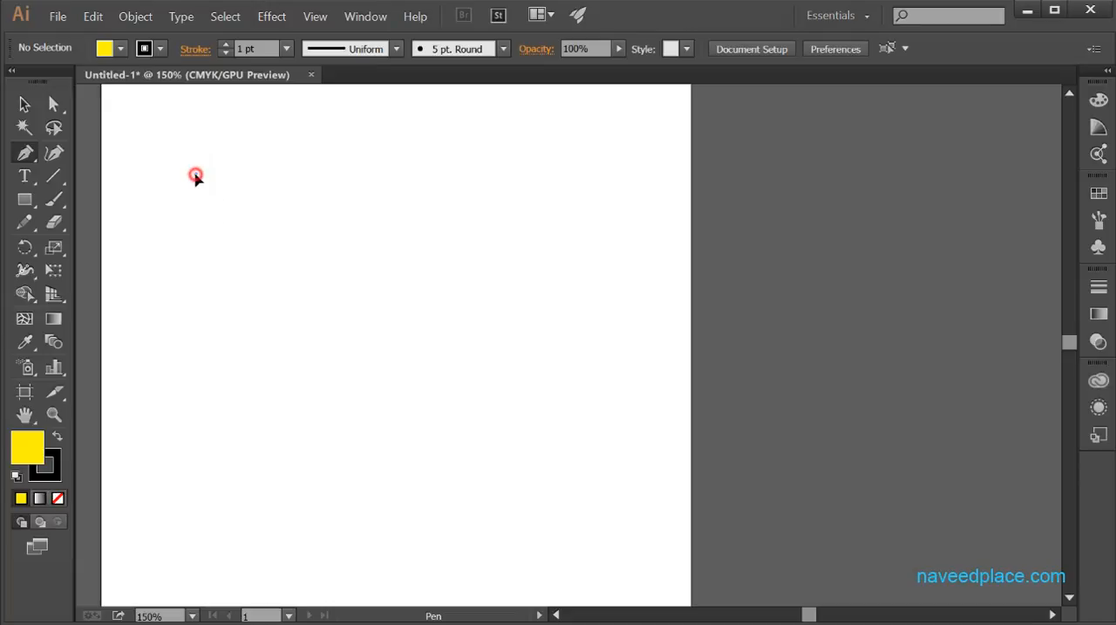
{"action": "left_click", "coordinate": [139, 471]}
{"action": "left_click", "coordinate": [531, 530]}
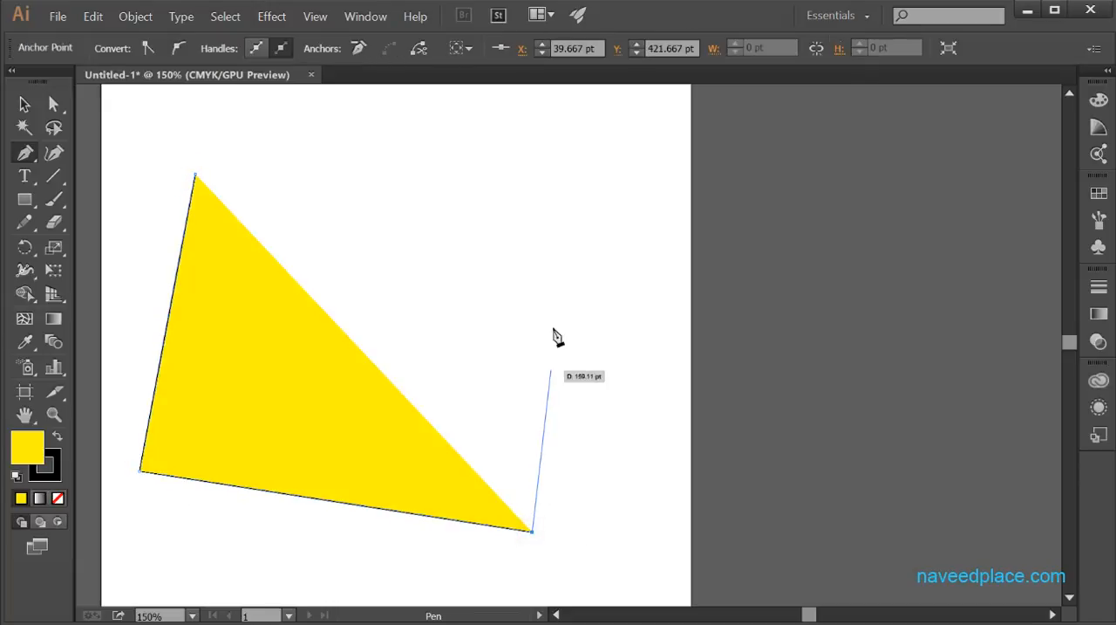
{"action": "left_click", "coordinate": [576, 233]}
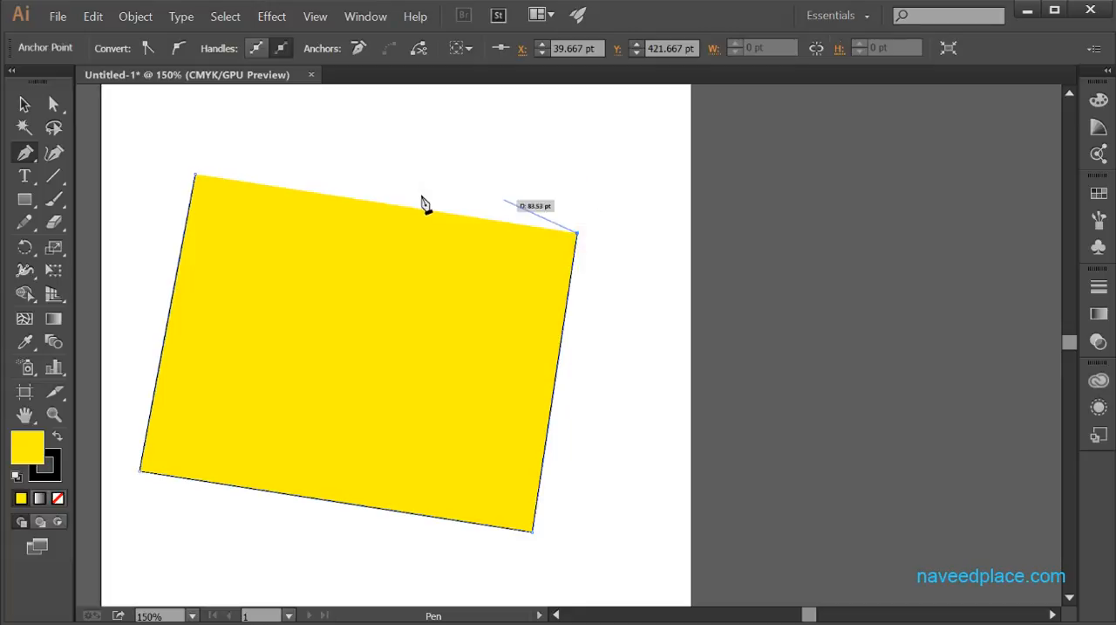
{"action": "left_click", "coordinate": [197, 176]}
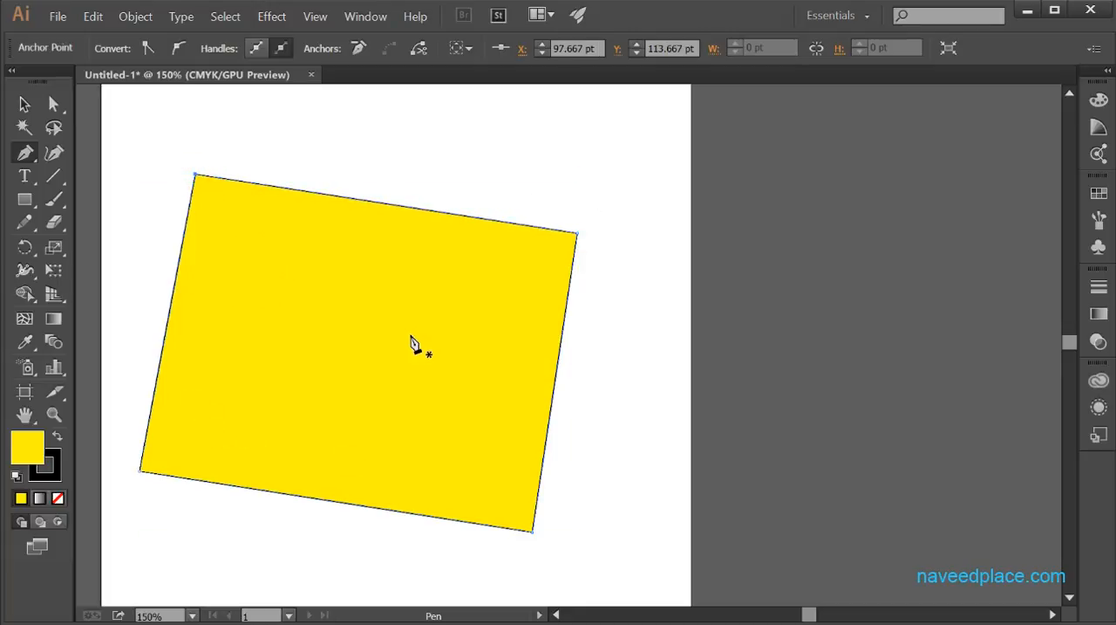
{"action": "key", "text": "Delete"}
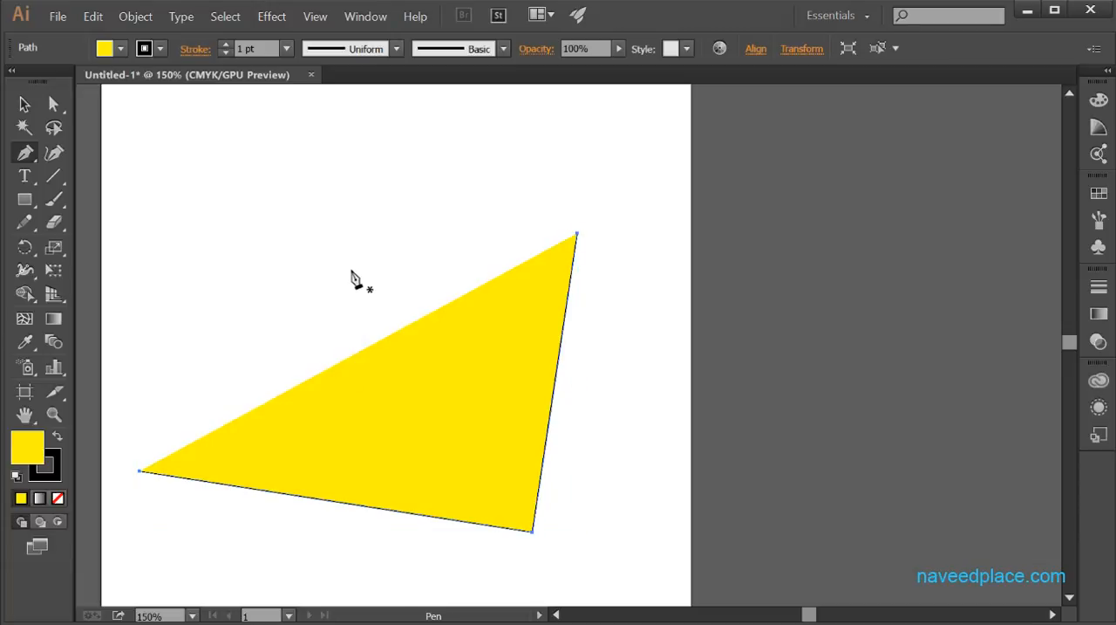
{"action": "key", "text": "Delete"}
Step: Draw a straight-sided Pen tool shape, remove its leftmost anchor while drawing, close the path and delete the shape
{"action": "left_click", "coordinate": [351, 209]}
{"action": "left_click", "coordinate": [207, 417]}
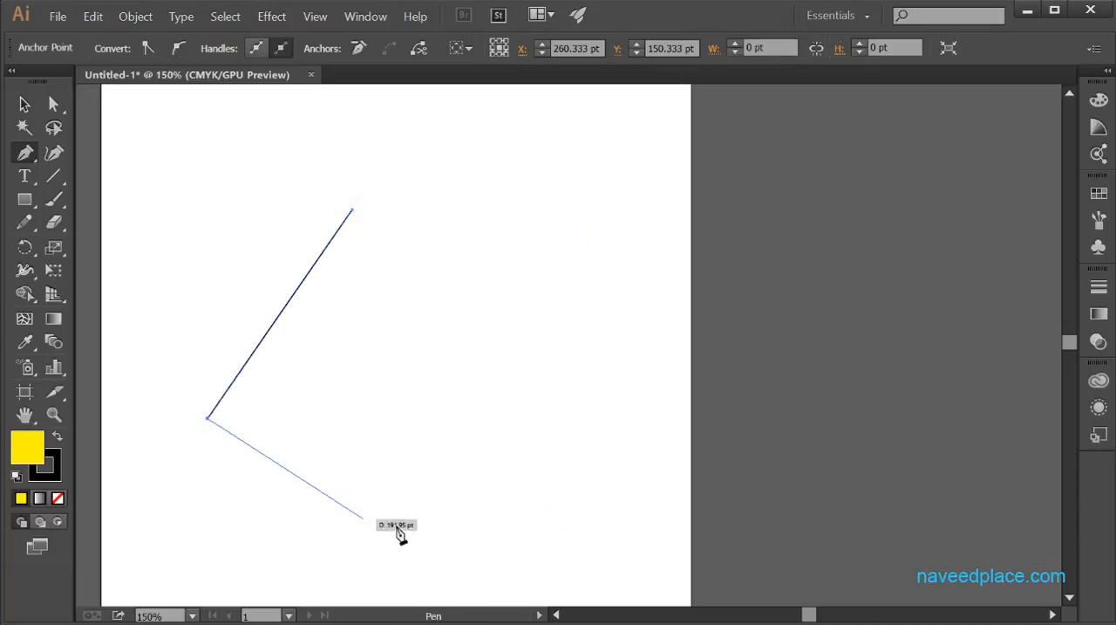
{"action": "left_click", "coordinate": [315, 567]}
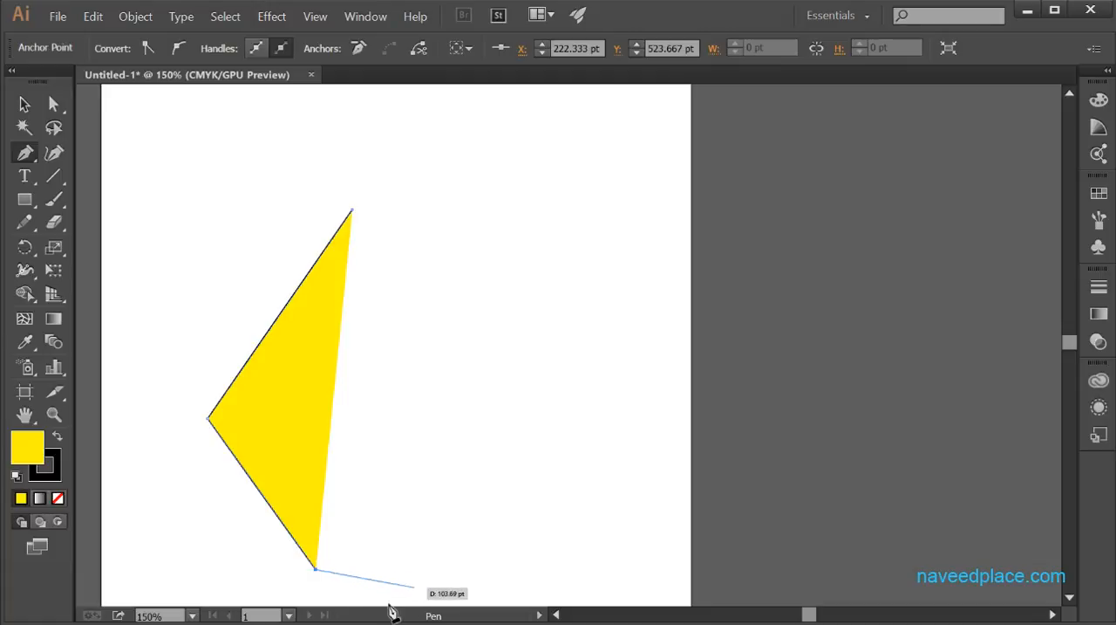
{"action": "left_click", "coordinate": [391, 599]}
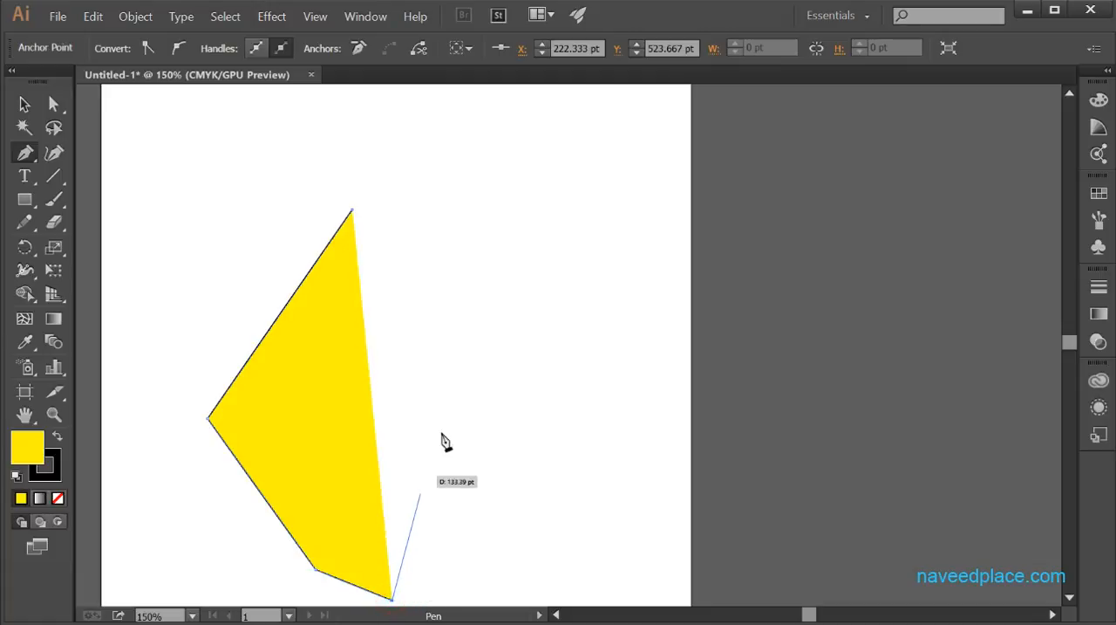
{"action": "left_click", "coordinate": [516, 416]}
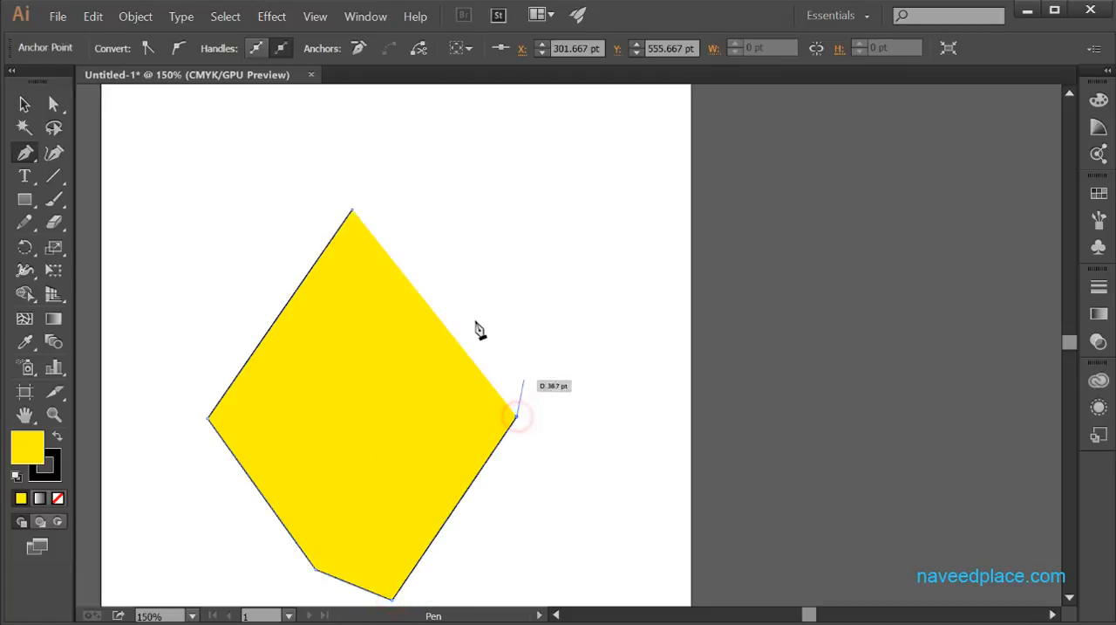
{"action": "left_click", "coordinate": [209, 419]}
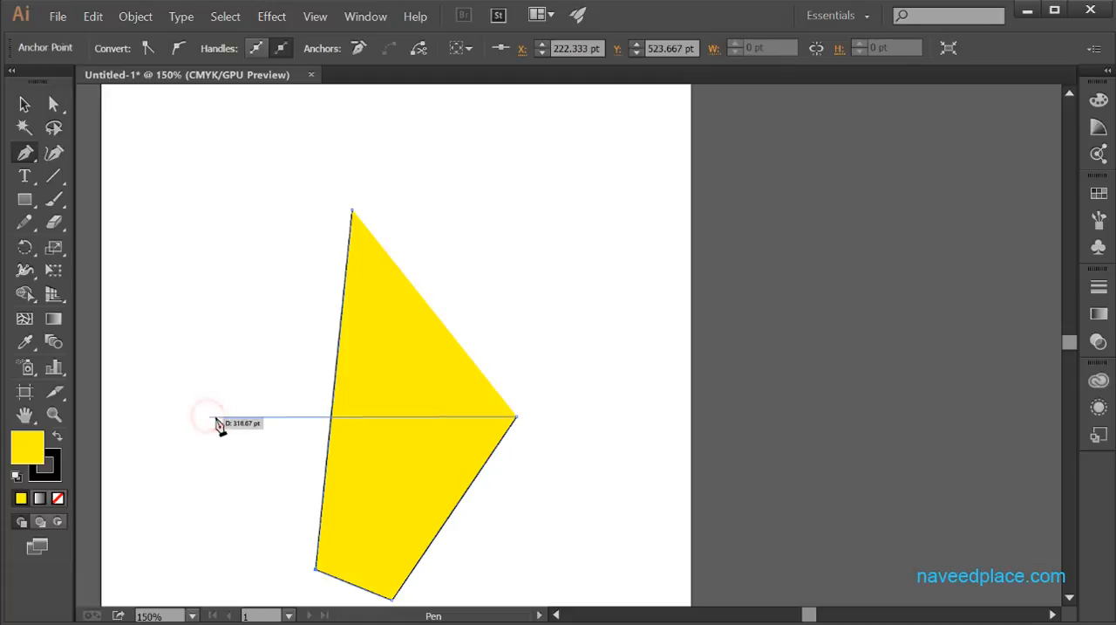
{"action": "left_click", "coordinate": [352, 212]}
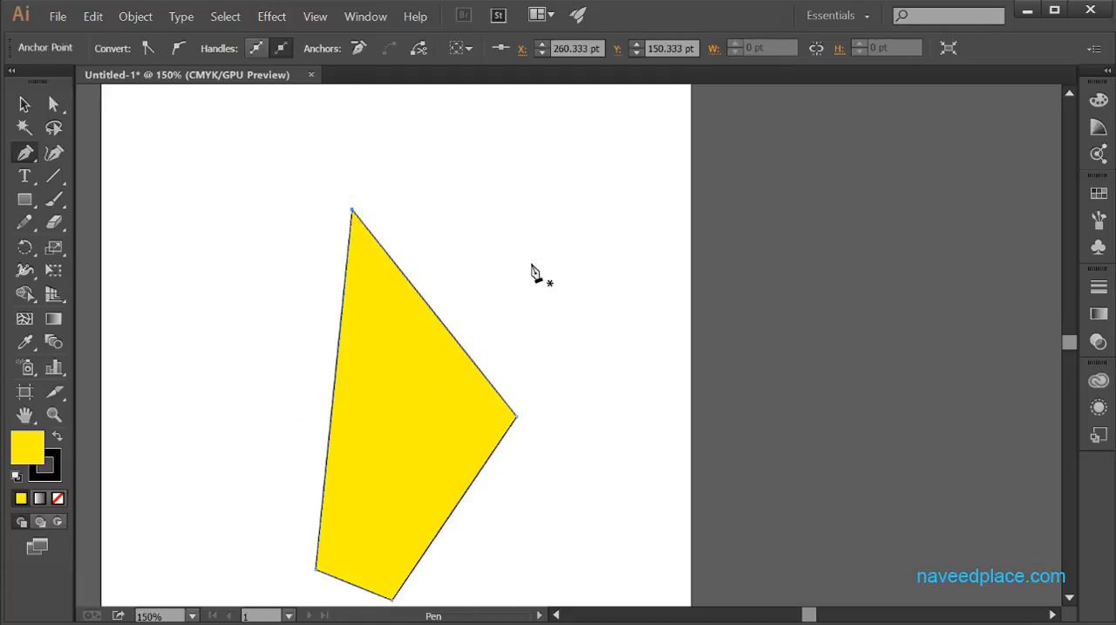
{"action": "left_click", "coordinate": [432, 305], "text": "ctrl"}
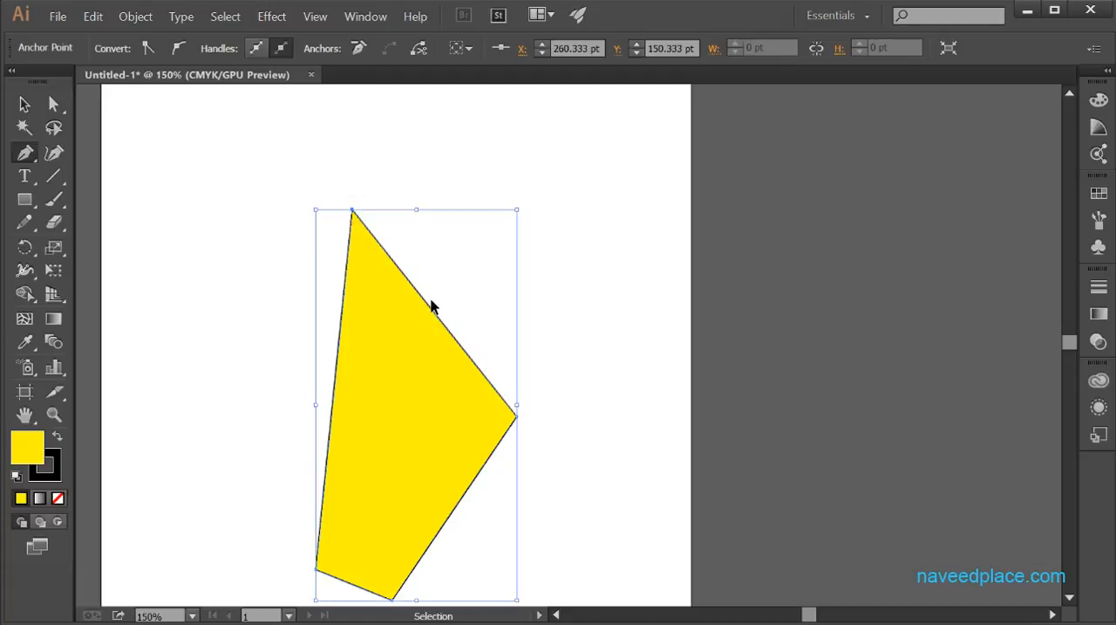
{"action": "key", "text": "Delete"}
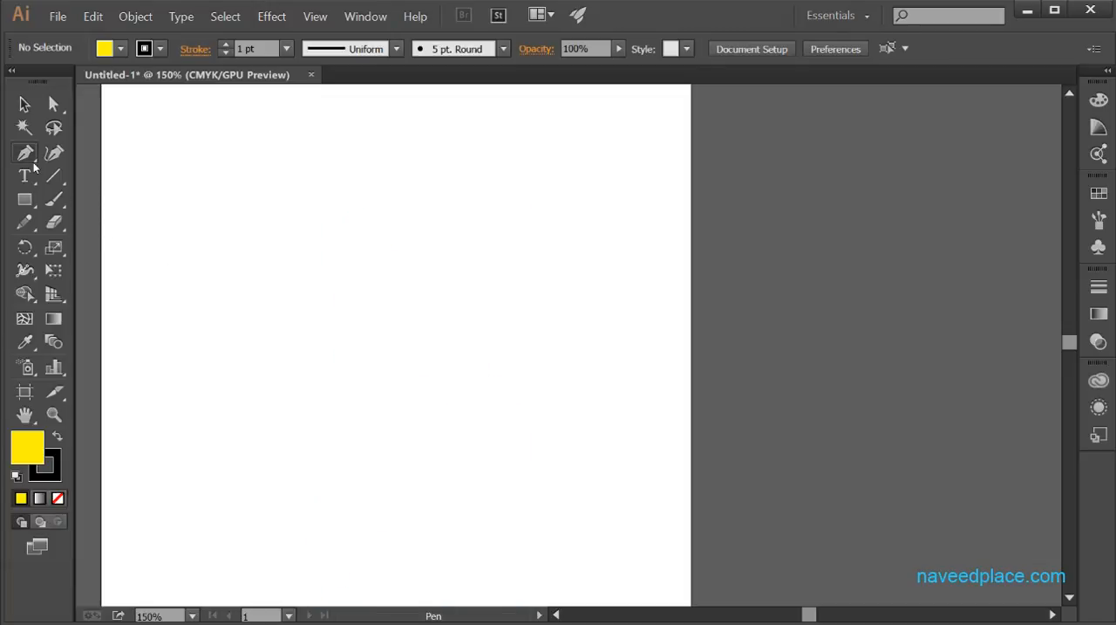
Step: Draw a closed, elongated shape with curved Pen tool segments, starting and ending at its upper anchor
{"action": "left_click_drag", "start_coordinate": [28, 157], "coordinate": [133, 155]}
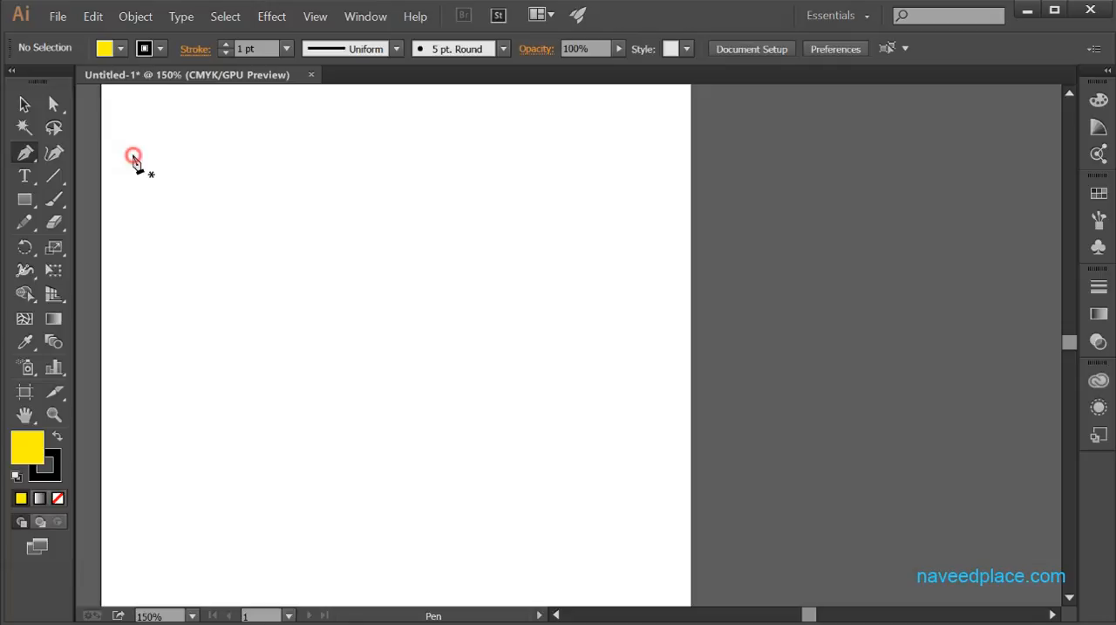
{"action": "left_click", "coordinate": [204, 156]}
{"action": "left_click", "coordinate": [169, 427]}
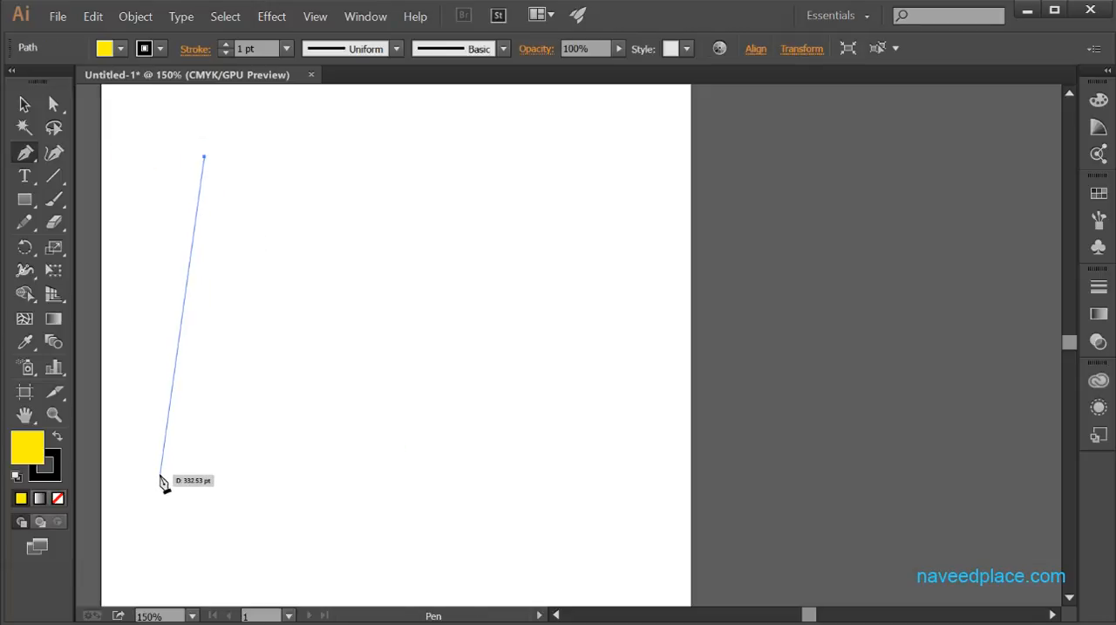
{"action": "left_click", "coordinate": [184, 417]}
{"action": "left_click_drag", "start_coordinate": [183, 417], "coordinate": [294, 597]}
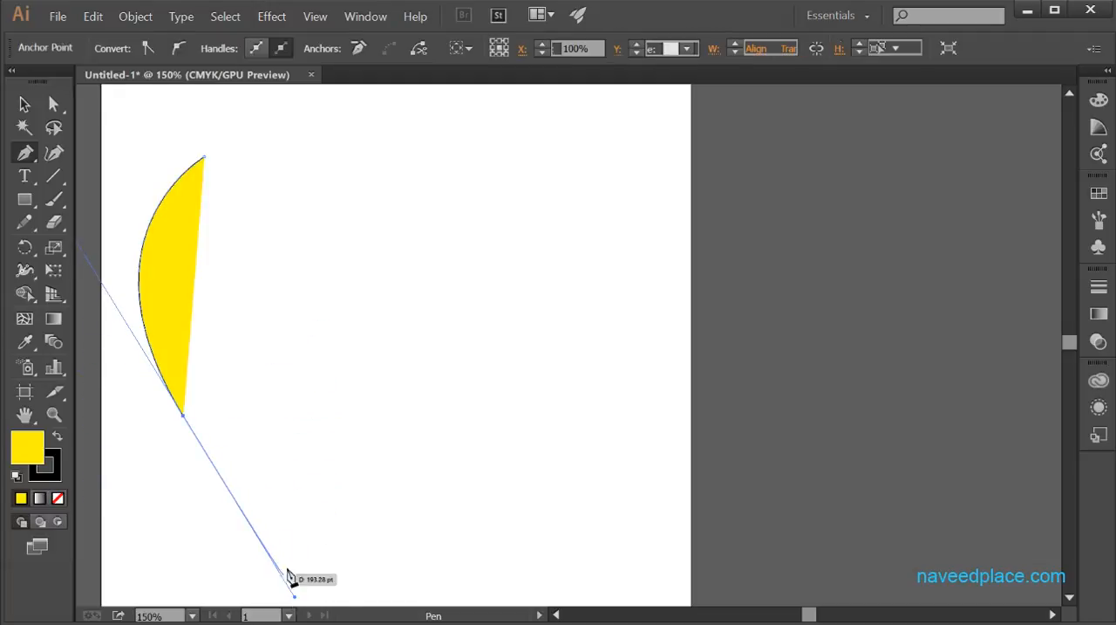
{"action": "left_click_drag", "start_coordinate": [355, 575], "coordinate": [392, 458]}
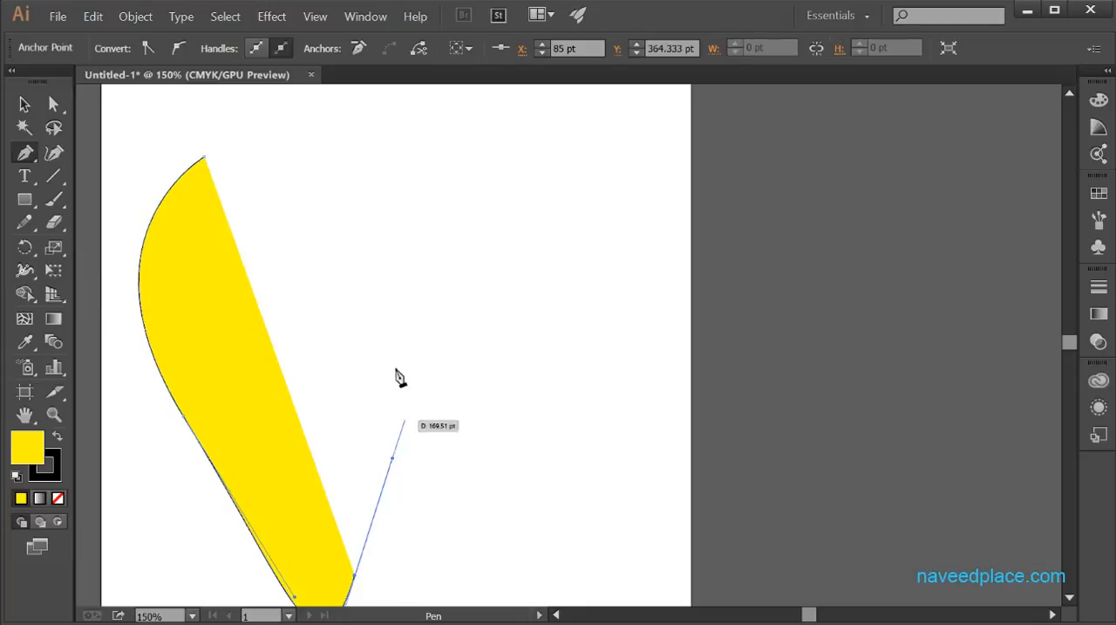
{"action": "left_click_drag", "start_coordinate": [369, 329], "coordinate": [462, 445]}
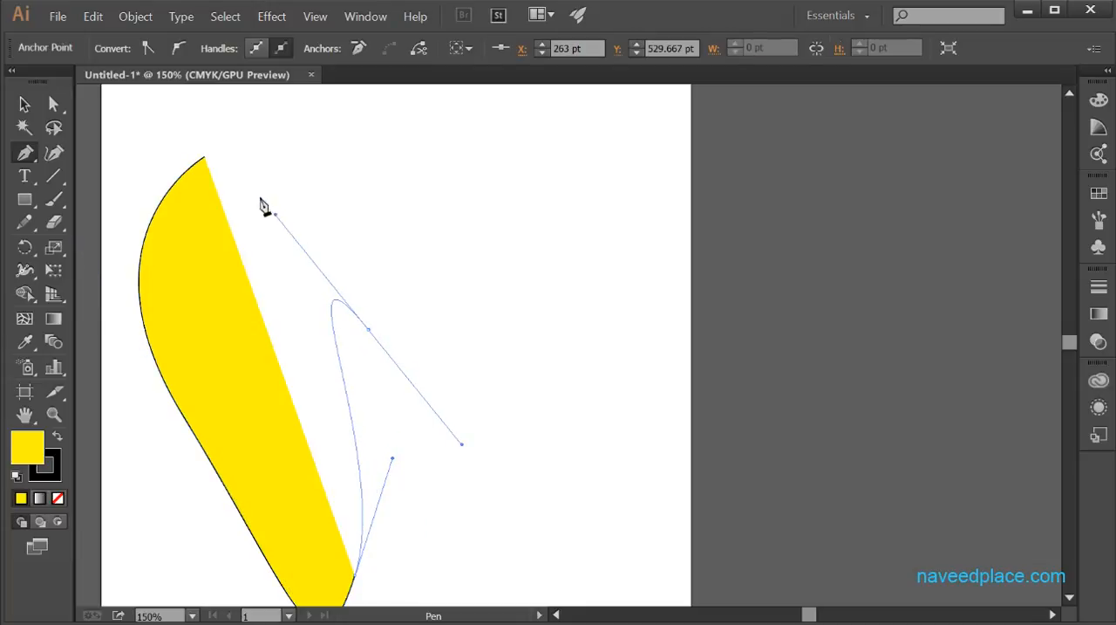
{"action": "left_click_drag", "start_coordinate": [262, 206], "coordinate": [261, 206]}
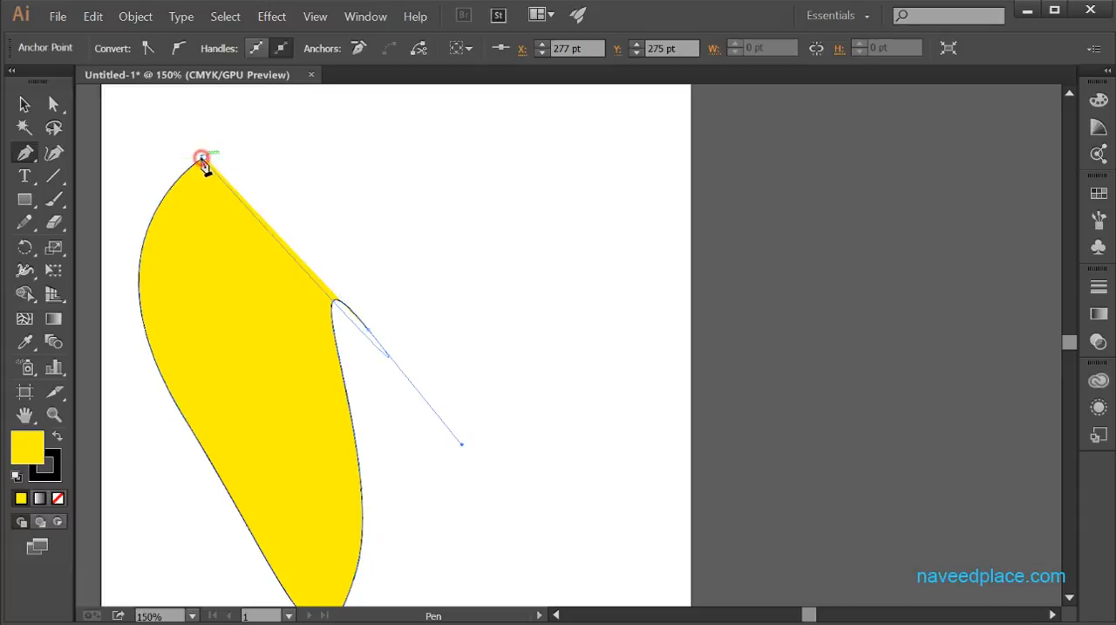
{"action": "left_click", "coordinate": [202, 160]}
Step: Move the elongated curved shape up and to the right, and delete it
{"action": "left_click", "coordinate": [25, 104]}
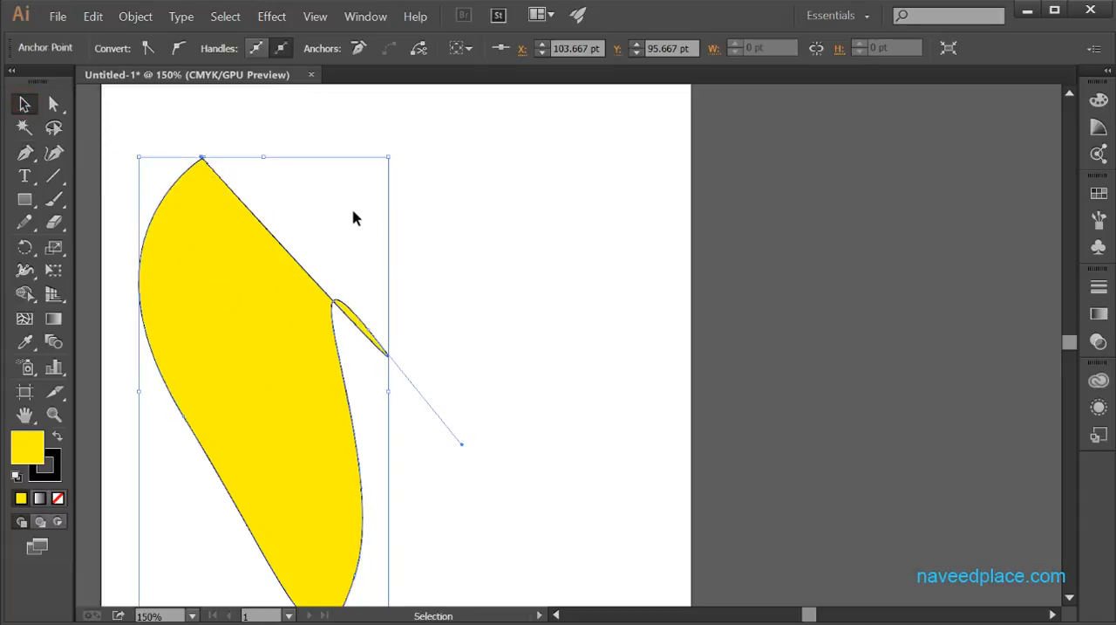
{"action": "left_click_drag", "start_coordinate": [290, 292], "coordinate": [350, 234]}
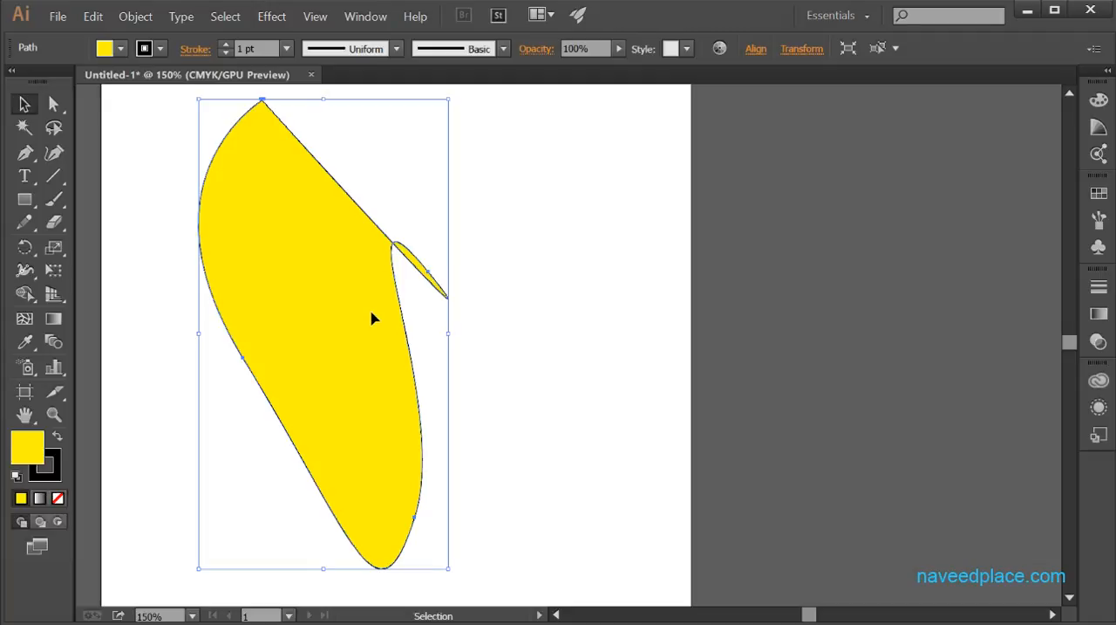
{"action": "key", "text": "Delete"}
Step: Draw a closed three-anchor shape with the Pen tool, with curved sides meeting at the bottom and a straight upper edge
{"action": "left_click_drag", "start_coordinate": [24, 152], "coordinate": [83, 158]}
{"action": "left_click", "coordinate": [280, 188]}
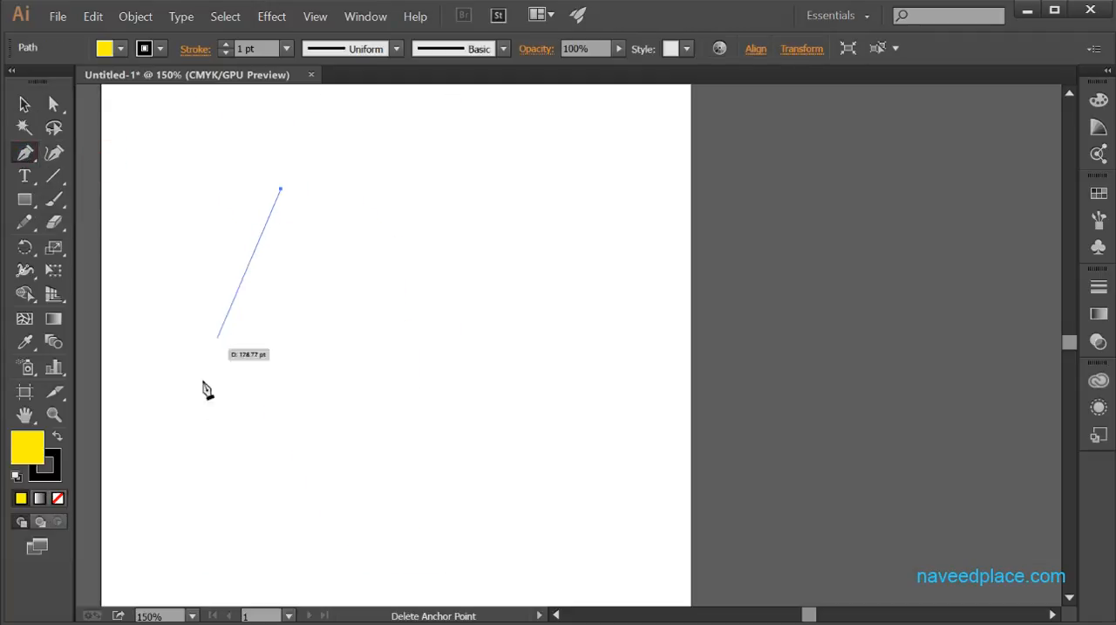
{"action": "left_click_drag", "start_coordinate": [188, 422], "coordinate": [131, 300]}
{"action": "left_click_drag", "start_coordinate": [174, 269], "coordinate": [471, 279]}
{"action": "left_click_drag", "start_coordinate": [384, 190], "coordinate": [452, 550]}
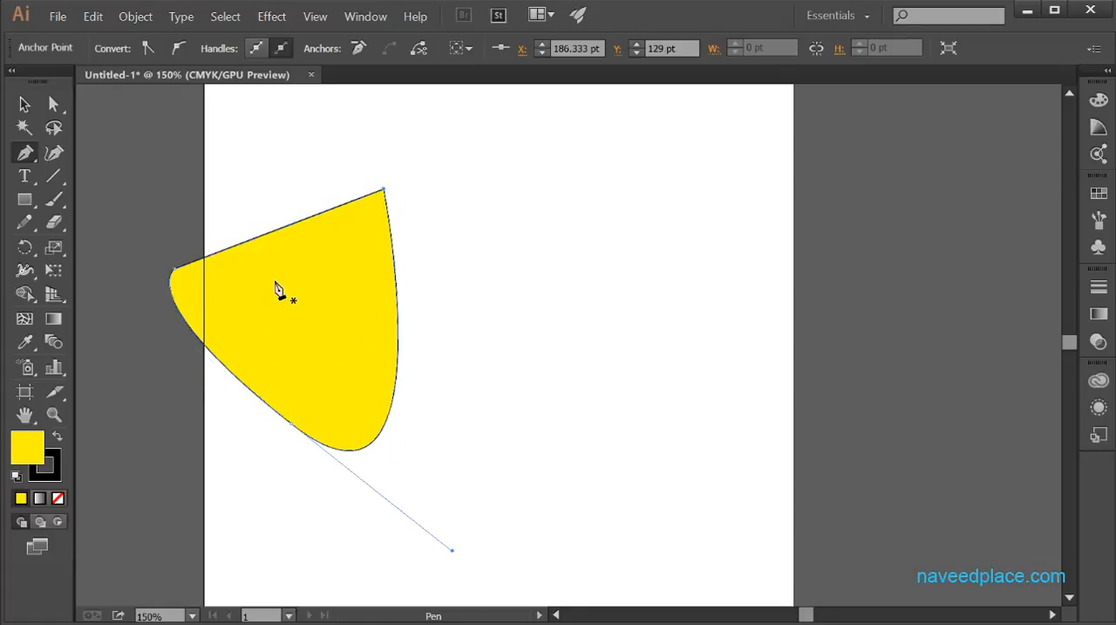
Step: Add an anchor point partway down the shape's right curved edge with the Add Anchor Point tool
{"action": "left_click", "coordinate": [28, 155]}
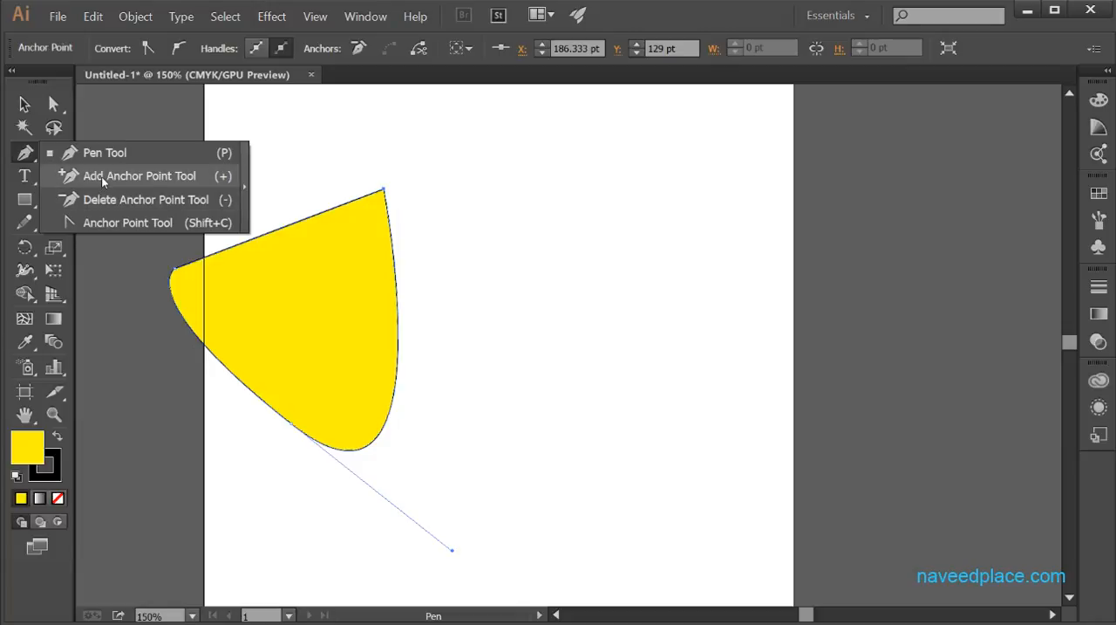
{"action": "left_click", "coordinate": [137, 176]}
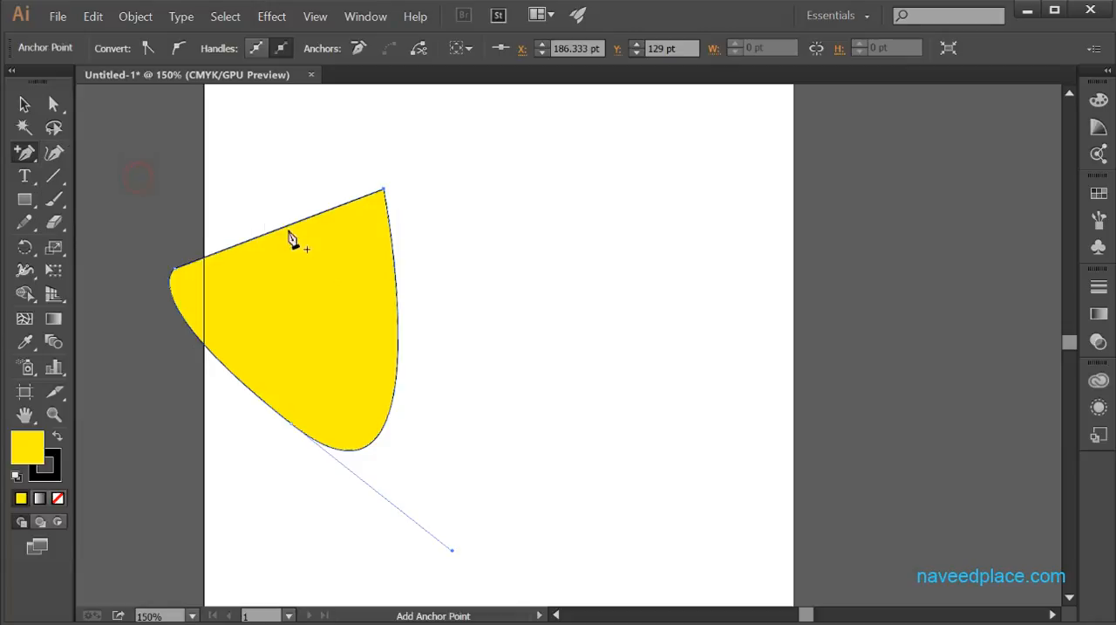
{"action": "left_click", "coordinate": [398, 300]}
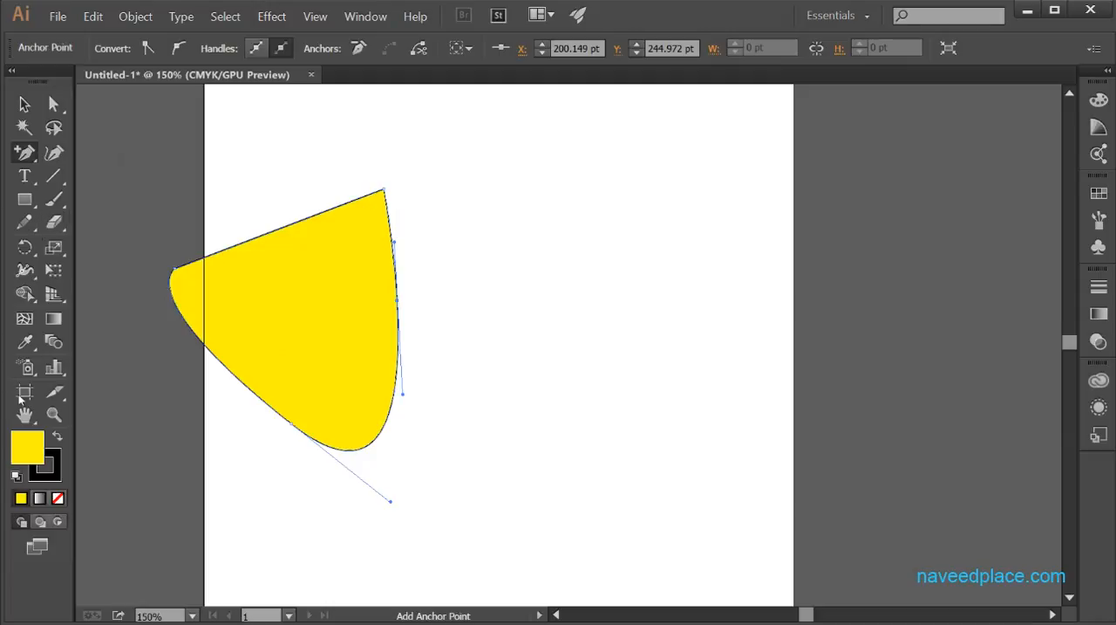
Step: Select the shape's left curved segment with the Direct Selection tool
{"action": "left_click", "coordinate": [51, 416]}
{"action": "left_click", "coordinate": [224, 365]}
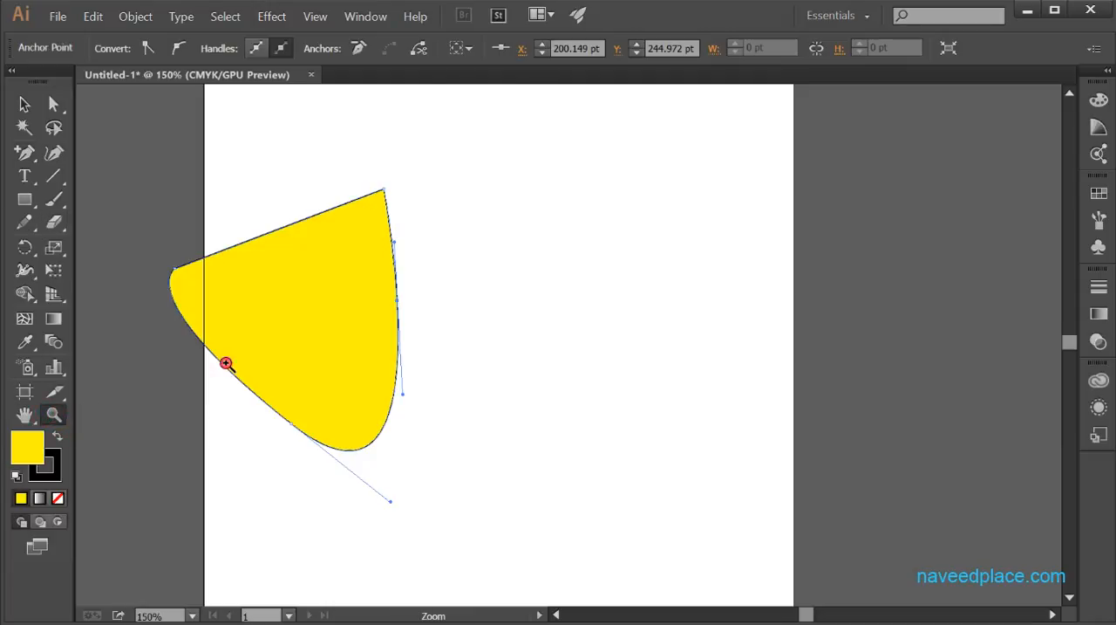
{"action": "left_click", "coordinate": [417, 317]}
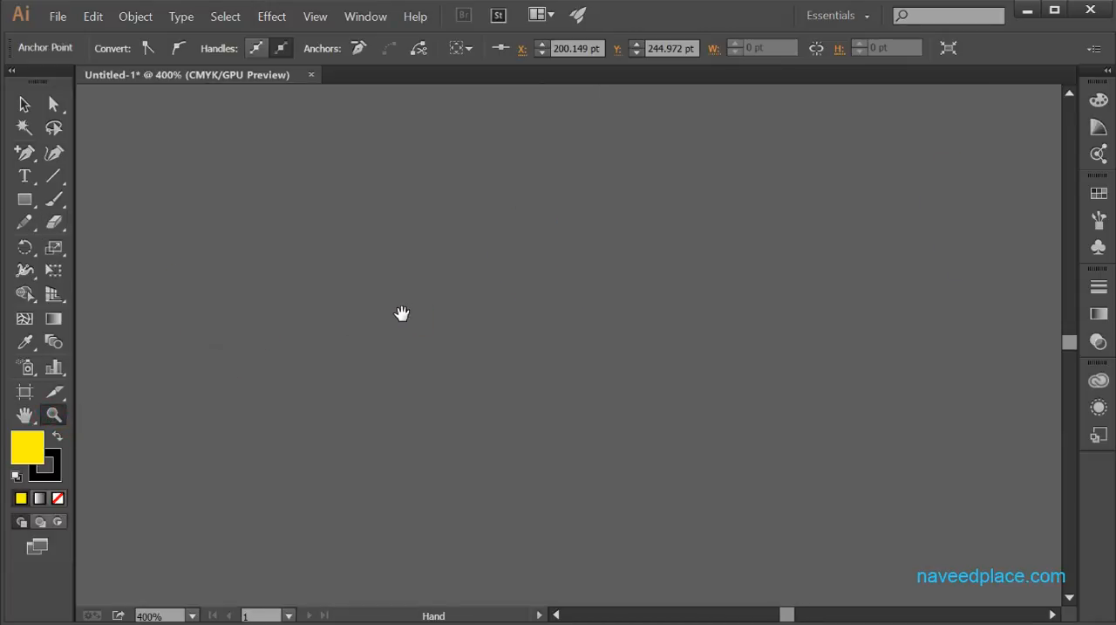
{"action": "left_click_drag", "start_coordinate": [401, 312], "coordinate": [114, 360]}
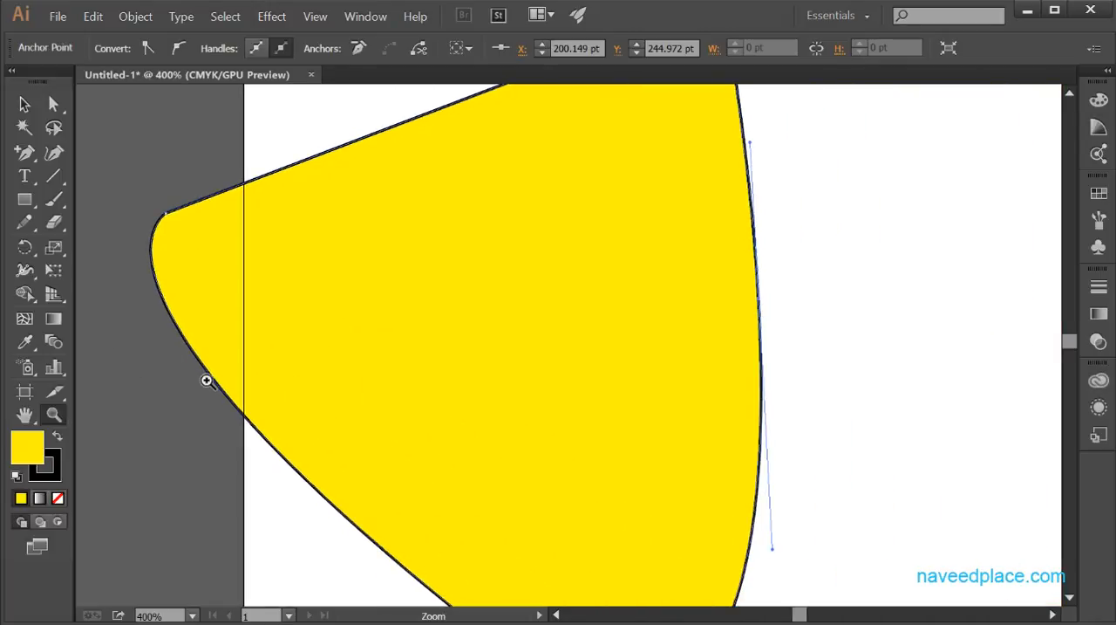
{"action": "left_click", "coordinate": [28, 157]}
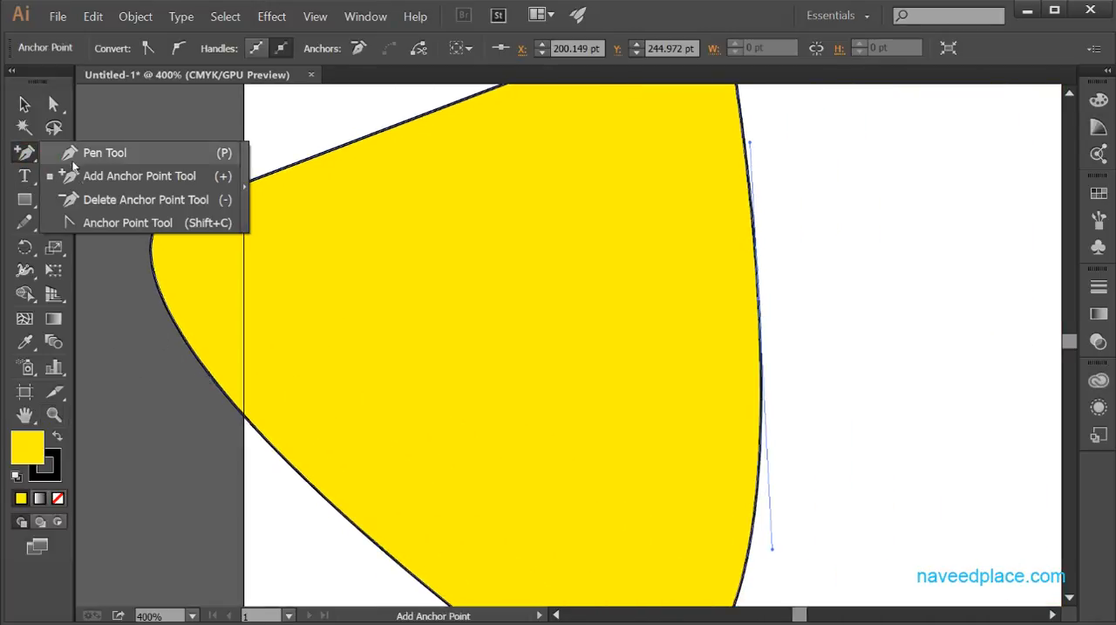
{"action": "left_click", "coordinate": [49, 104]}
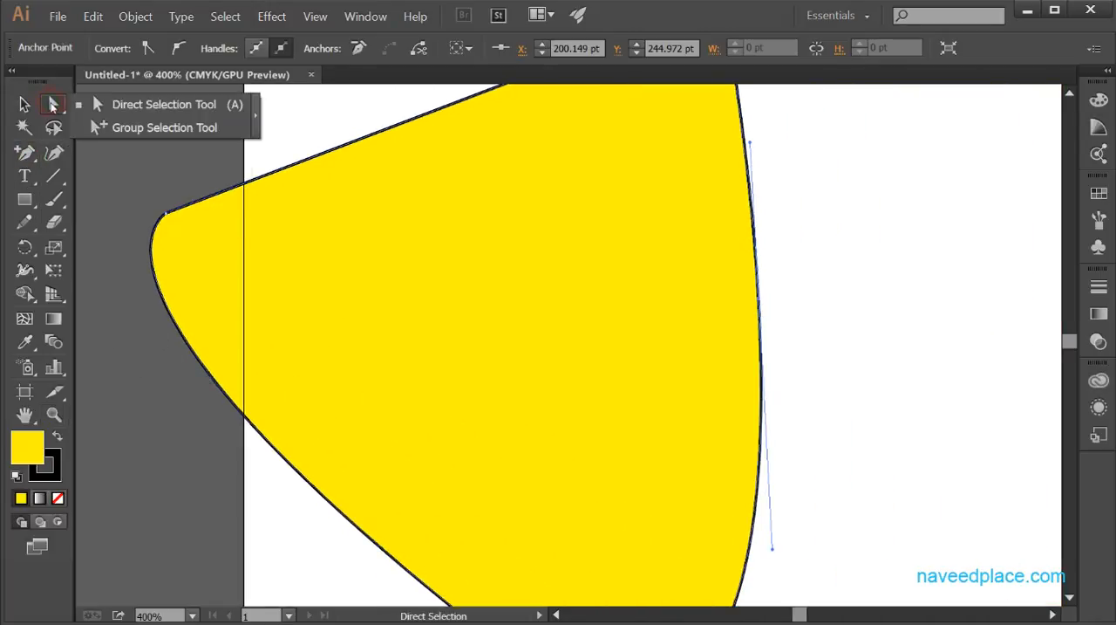
{"action": "left_click", "coordinate": [94, 105]}
{"action": "left_click", "coordinate": [192, 359]}
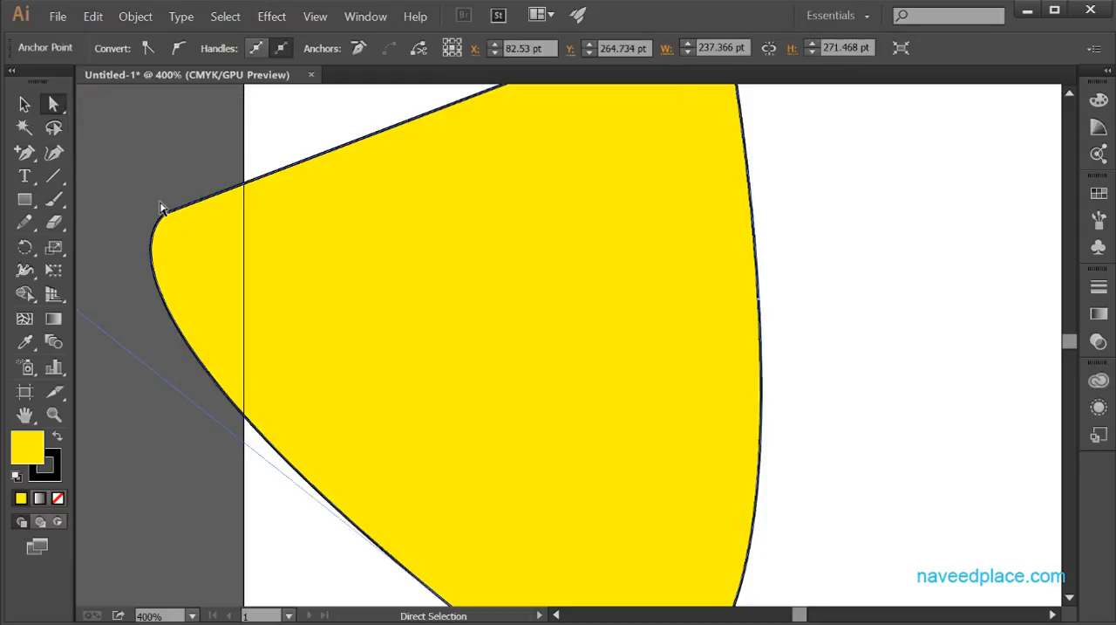
Step: Add an anchor point on the shape's left curved edge with the Add Anchor Point tool
{"action": "left_click", "coordinate": [53, 415]}
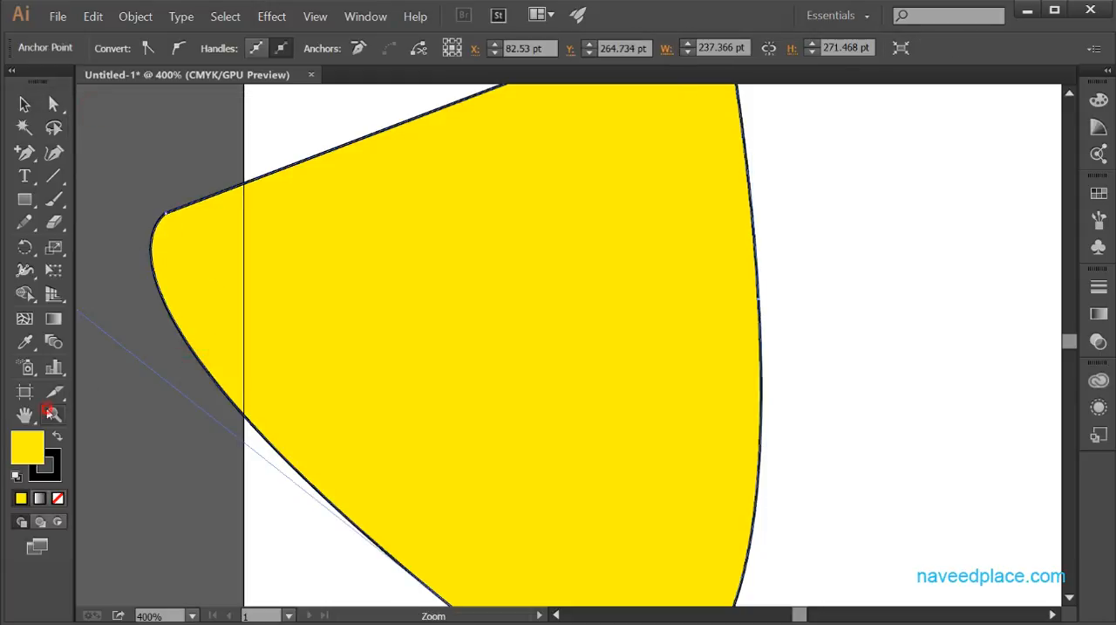
{"action": "left_click", "coordinate": [179, 187]}
{"action": "left_click_drag", "start_coordinate": [258, 220], "coordinate": [455, 304]}
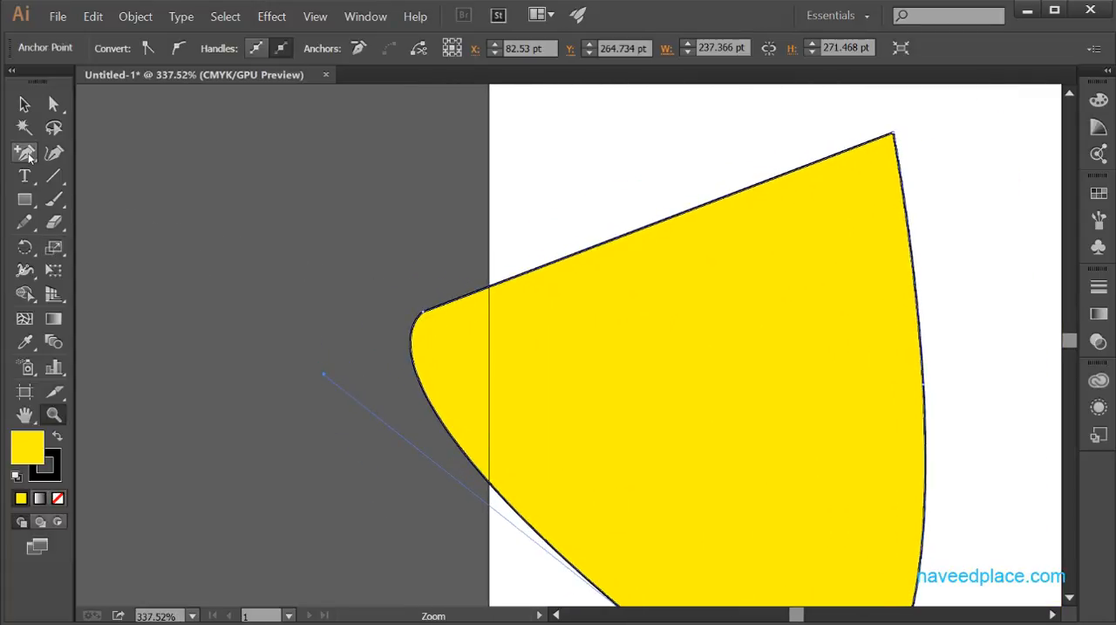
{"action": "left_click_drag", "start_coordinate": [25, 152], "coordinate": [114, 175]}
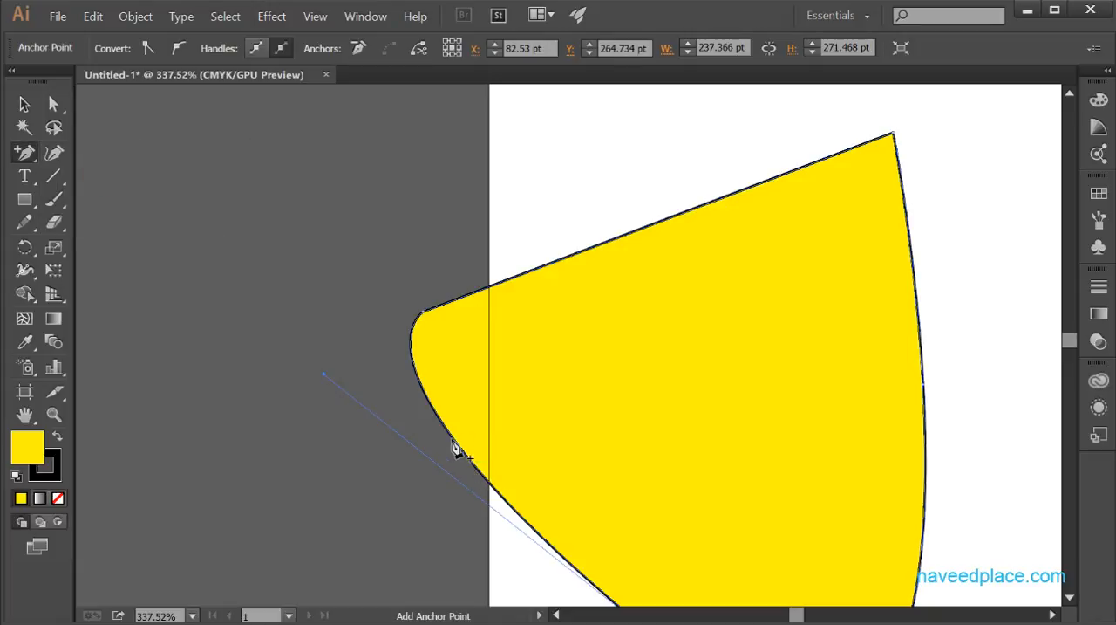
{"action": "left_click", "coordinate": [450, 433]}
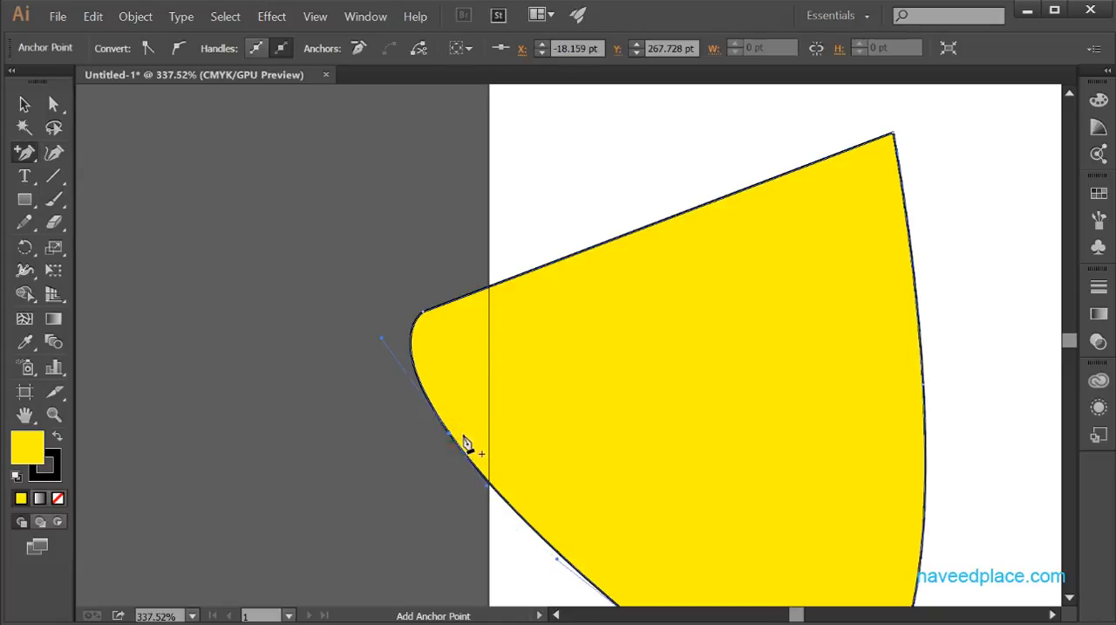
Step: Add several anchor points spaced along the shape's straight upper edge
{"action": "left_click", "coordinate": [492, 287]}
{"action": "left_click", "coordinate": [613, 248]}
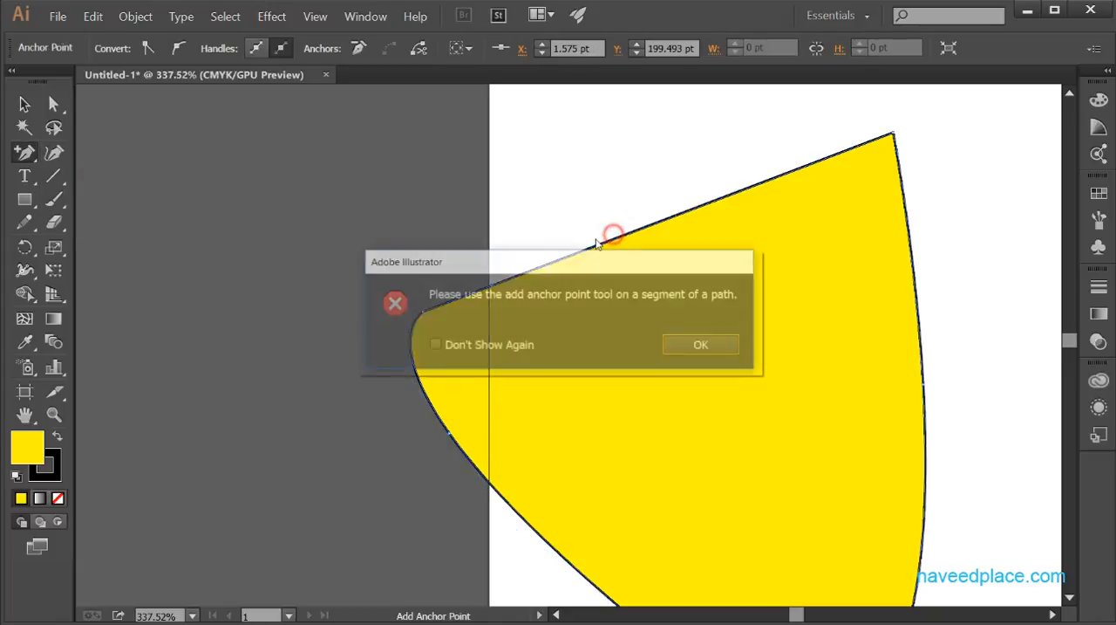
{"action": "left_click", "coordinate": [695, 341]}
{"action": "left_click", "coordinate": [685, 212]}
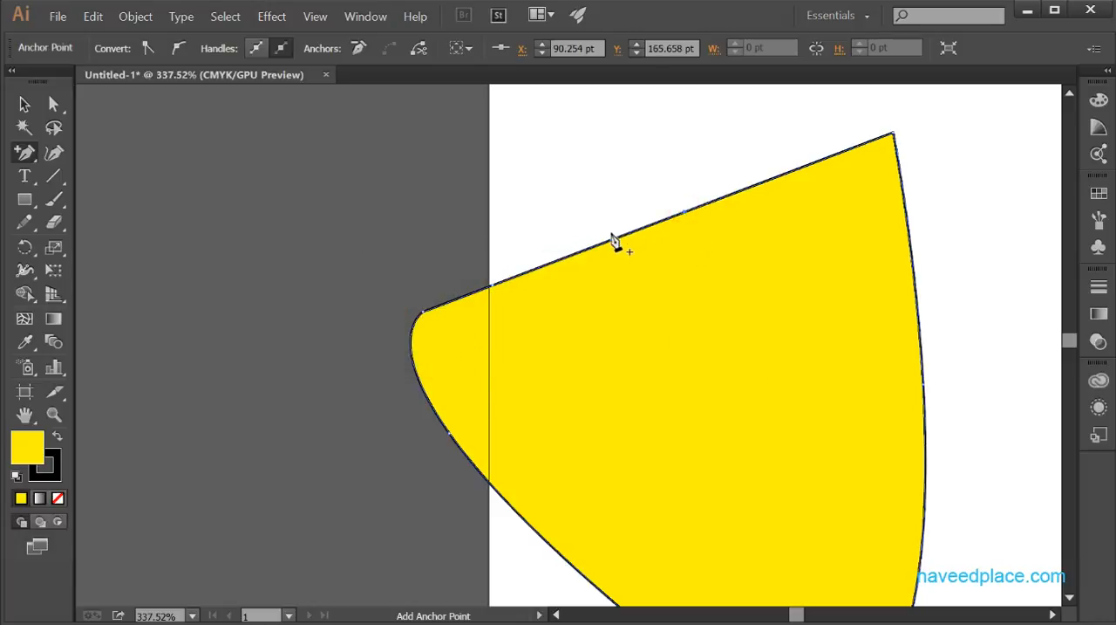
{"action": "left_click", "coordinate": [569, 254]}
{"action": "left_click", "coordinate": [763, 180]}
{"action": "left_click", "coordinate": [778, 235]}
{"action": "left_click", "coordinate": [717, 344]}
{"action": "left_click", "coordinate": [840, 152]}
Step: Add more anchor points along the left curved edge and the upper part of the right edge
{"action": "left_click", "coordinate": [427, 395]}
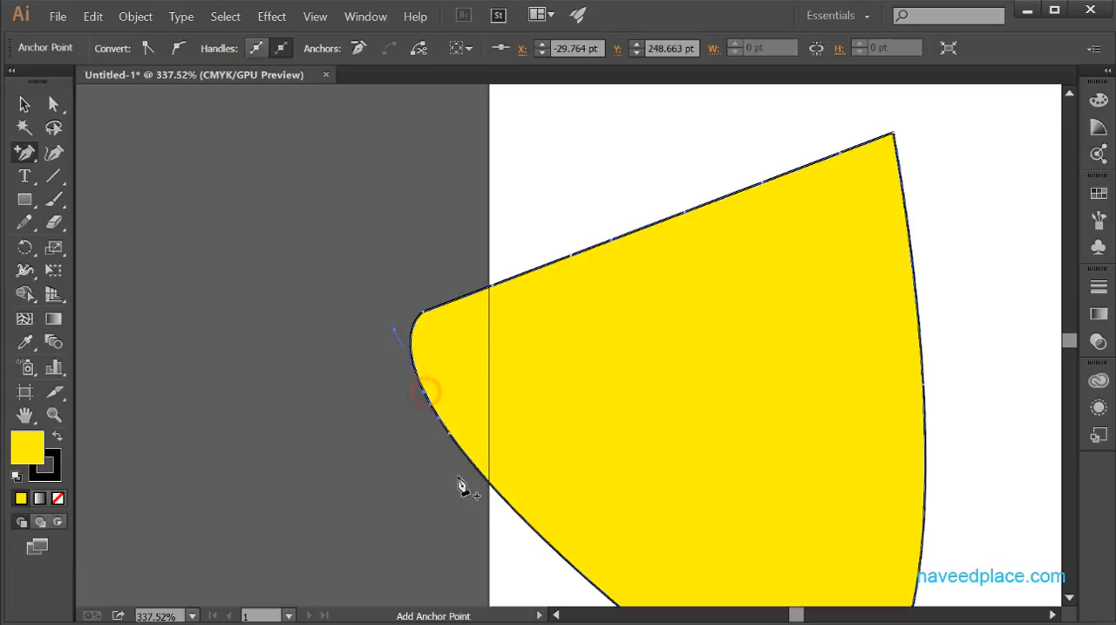
{"action": "left_click", "coordinate": [529, 524]}
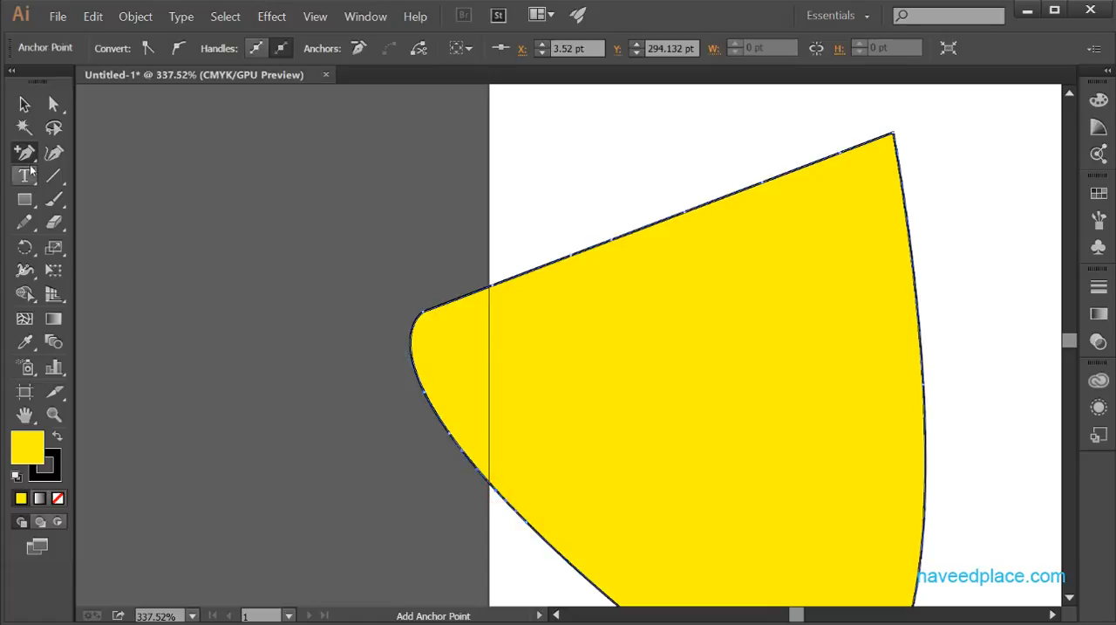
{"action": "left_click_drag", "start_coordinate": [25, 151], "coordinate": [24, 168]}
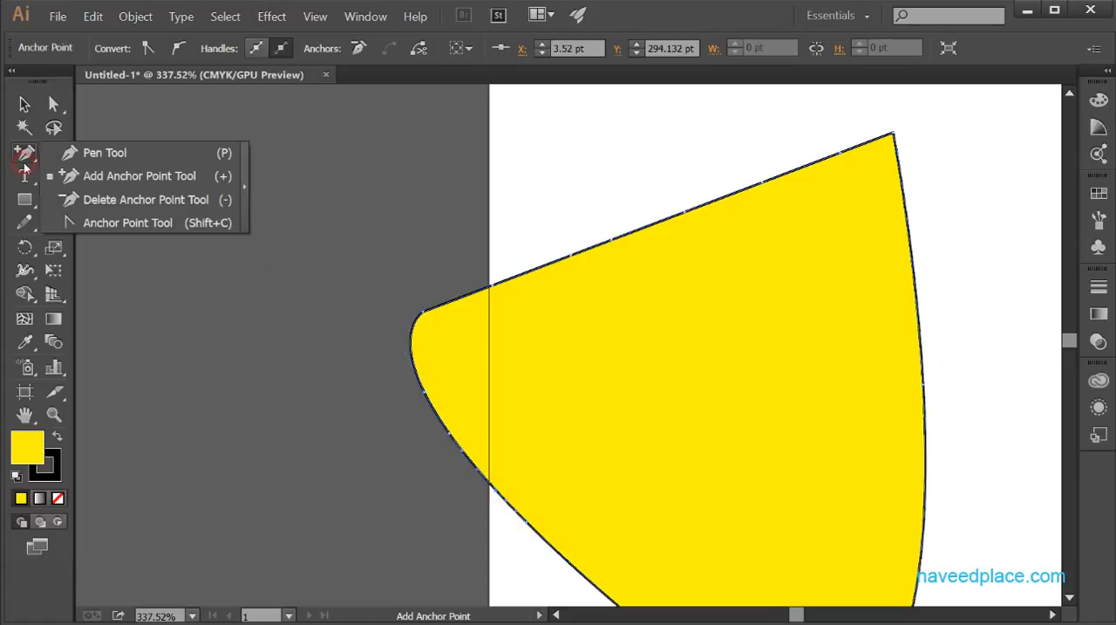
{"action": "left_click", "coordinate": [915, 268]}
{"action": "left_click", "coordinate": [909, 230]}
{"action": "left_click", "coordinate": [720, 345]}
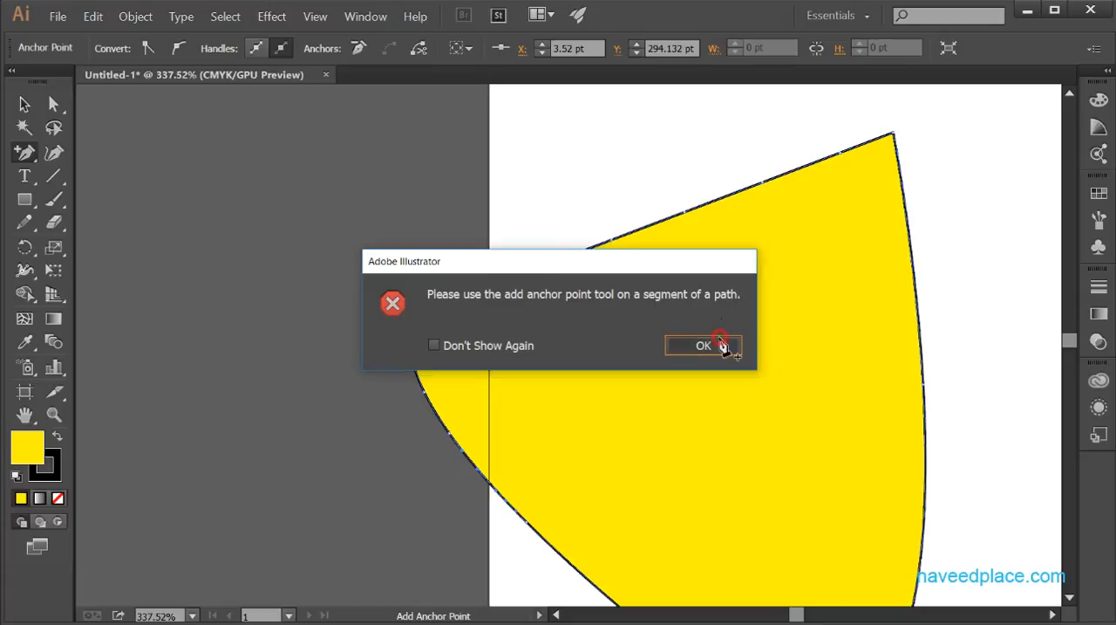
{"action": "left_click", "coordinate": [908, 213]}
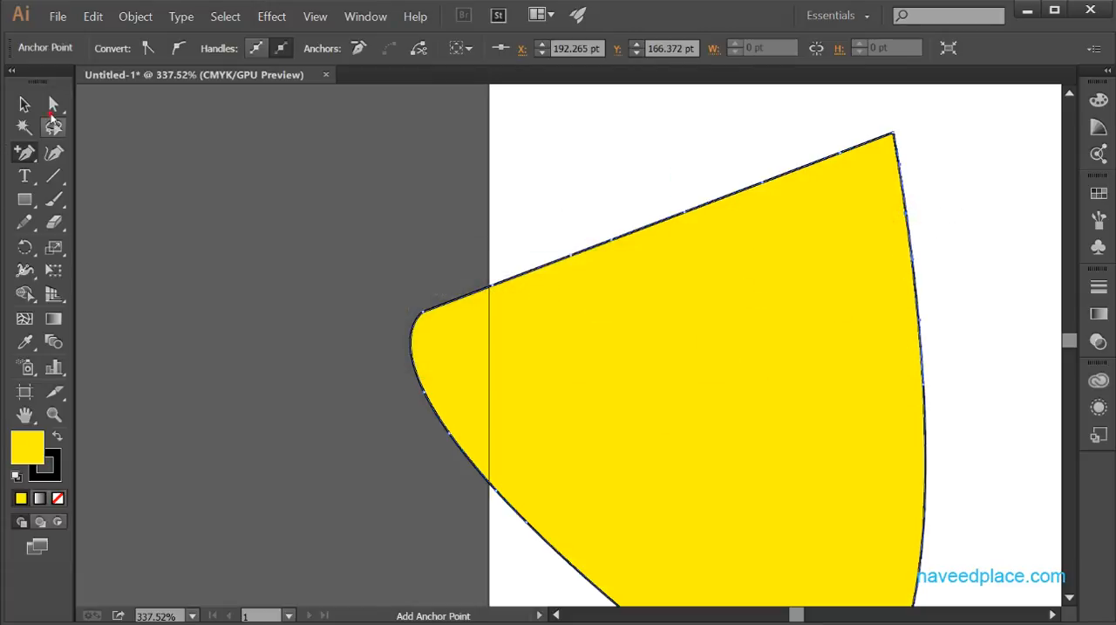
Step: Move four of the upper edge's added anchors with the Direct Selection tool to form an outer peak and a deep zigzag notch
{"action": "left_click_drag", "start_coordinate": [51, 111], "coordinate": [120, 112]}
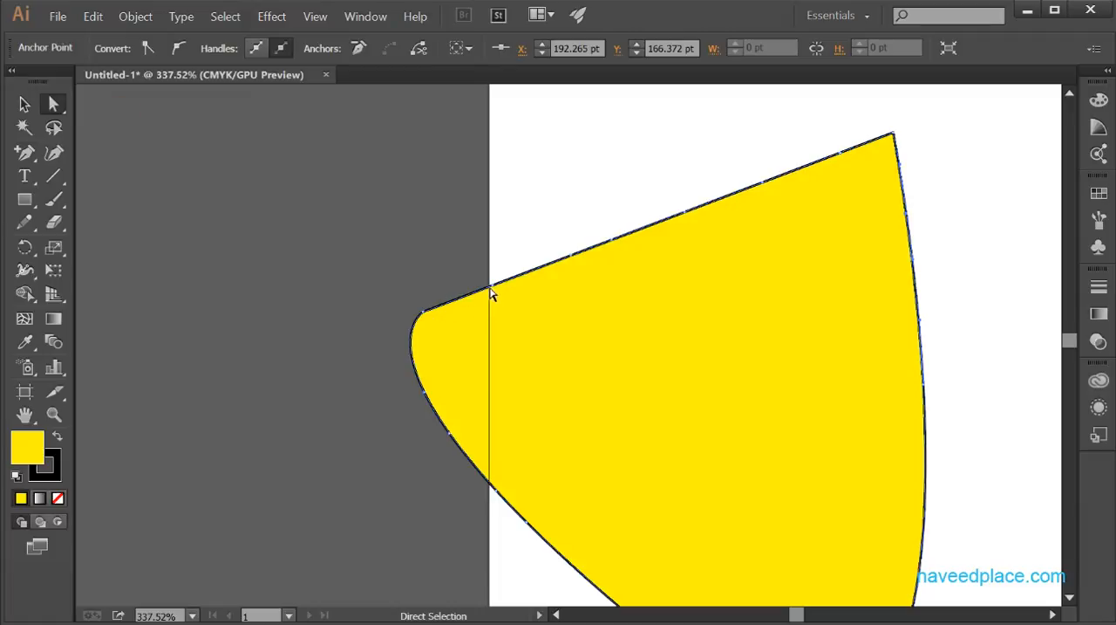
{"action": "left_click_drag", "start_coordinate": [493, 294], "coordinate": [390, 163]}
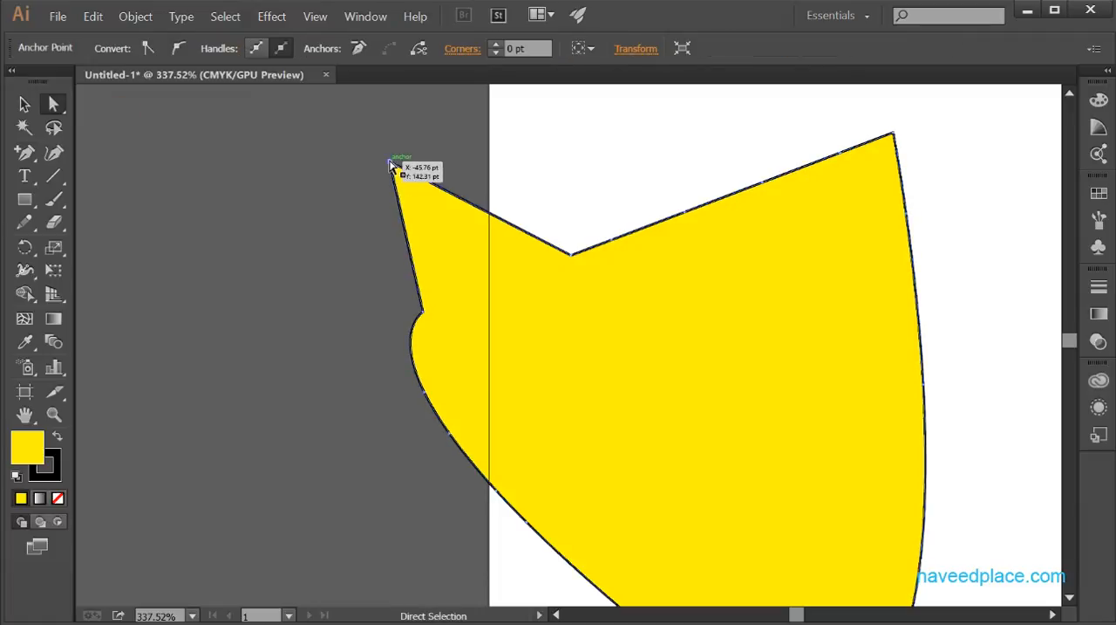
{"action": "left_click_drag", "start_coordinate": [611, 240], "coordinate": [537, 397]}
{"action": "left_click_drag", "start_coordinate": [685, 215], "coordinate": [776, 338]}
{"action": "left_click_drag", "start_coordinate": [764, 182], "coordinate": [606, 254]}
Step: Move the added anchor nearest the upper-right corner downward to form a valley, and deselect the shape
{"action": "left_click", "coordinate": [846, 170]}
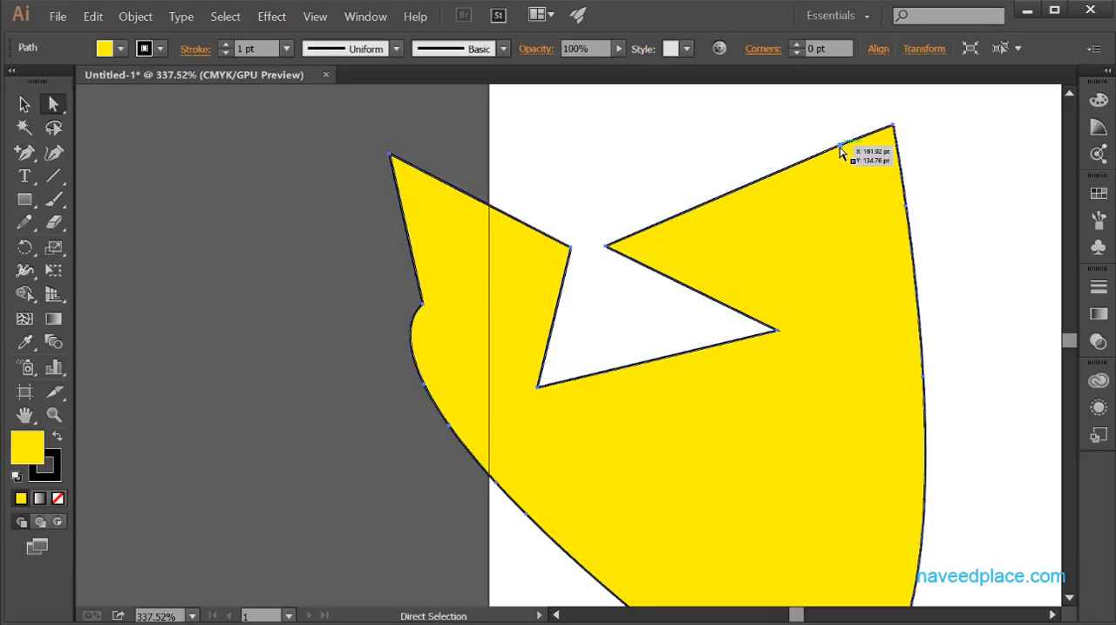
{"action": "left_click_drag", "start_coordinate": [843, 149], "coordinate": [797, 303]}
{"action": "left_click", "coordinate": [930, 175]}
{"action": "left_click", "coordinate": [979, 290]}
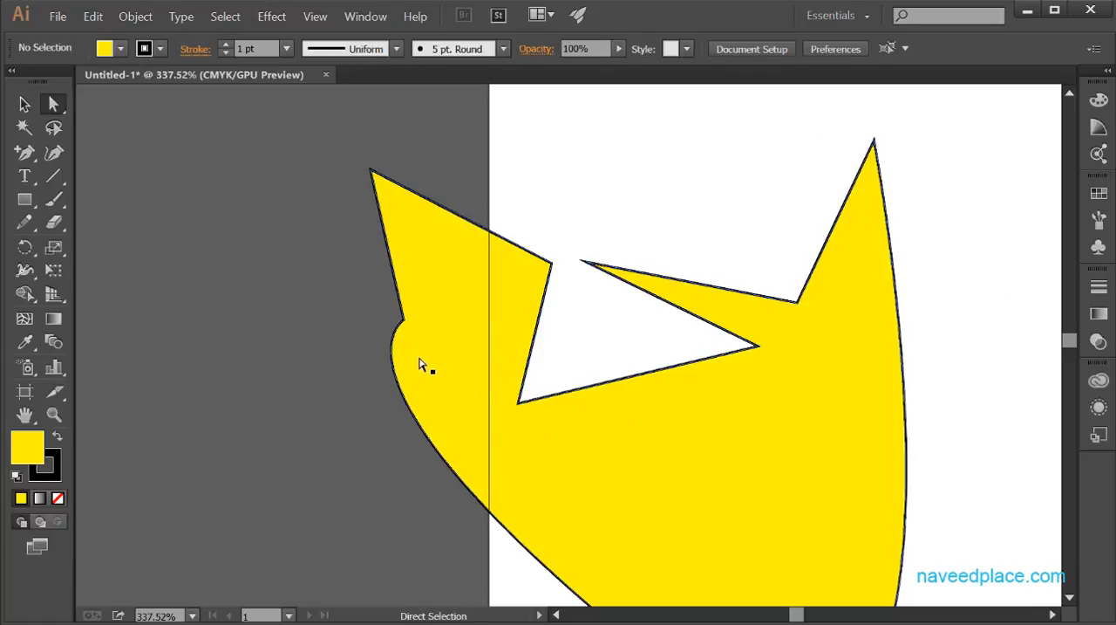
Step: Remove the left peak, its inner neighbour, the rounded left corner and the notch's lowest anchor with the Delete Anchor Point tool
{"action": "left_click_drag", "start_coordinate": [24, 152], "coordinate": [89, 203]}
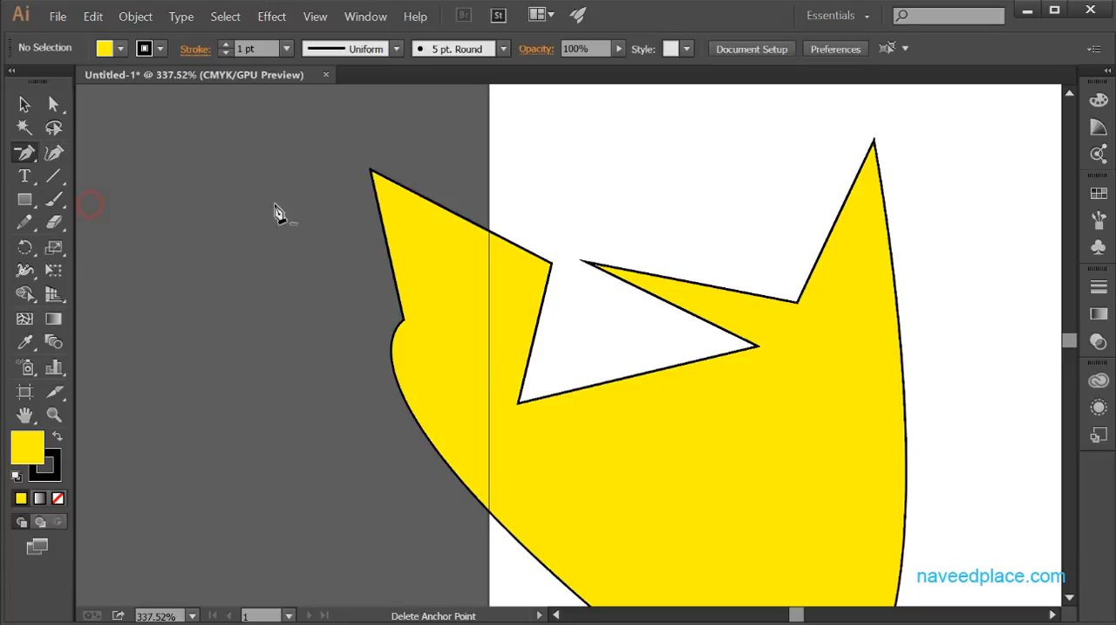
{"action": "left_click", "coordinate": [350, 157]}
{"action": "left_click", "coordinate": [724, 344]}
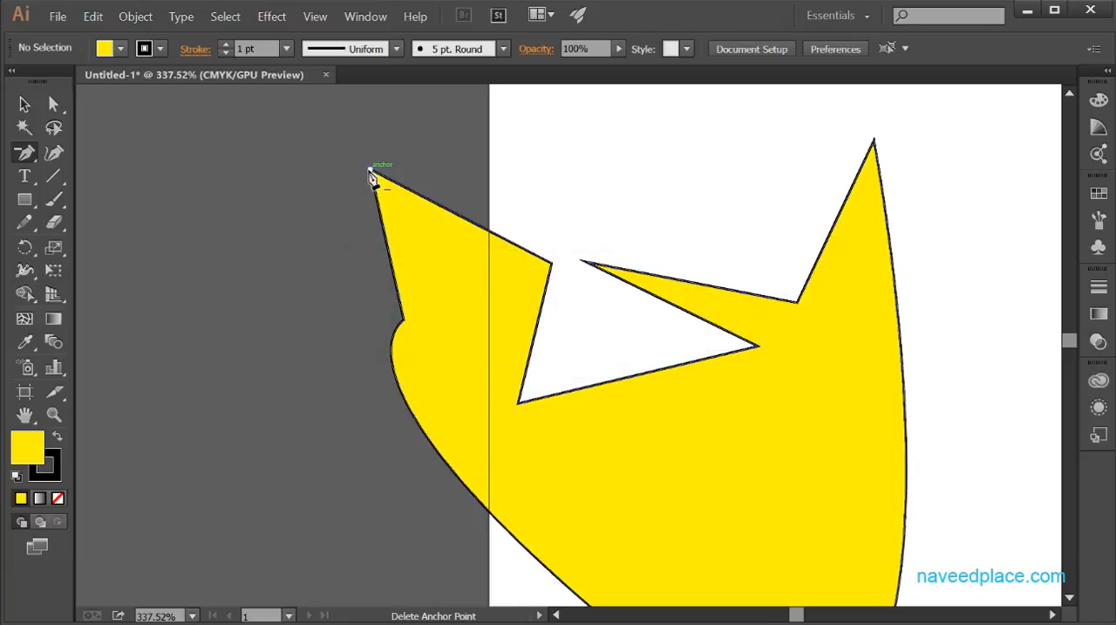
{"action": "left_click", "coordinate": [371, 174]}
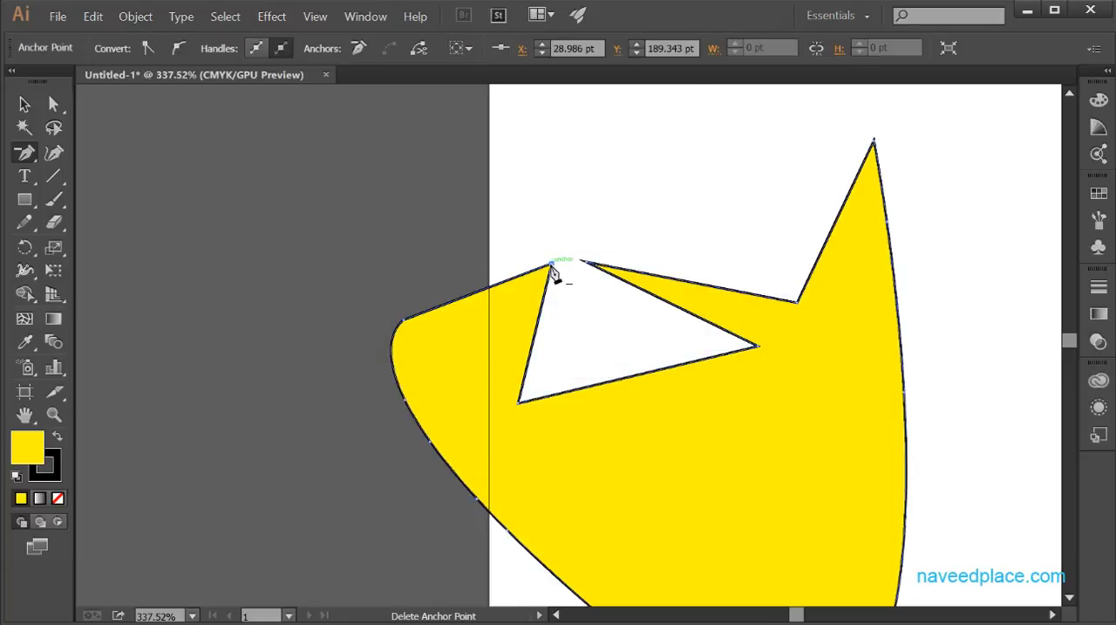
{"action": "left_click", "coordinate": [551, 263]}
{"action": "left_click", "coordinate": [405, 321]}
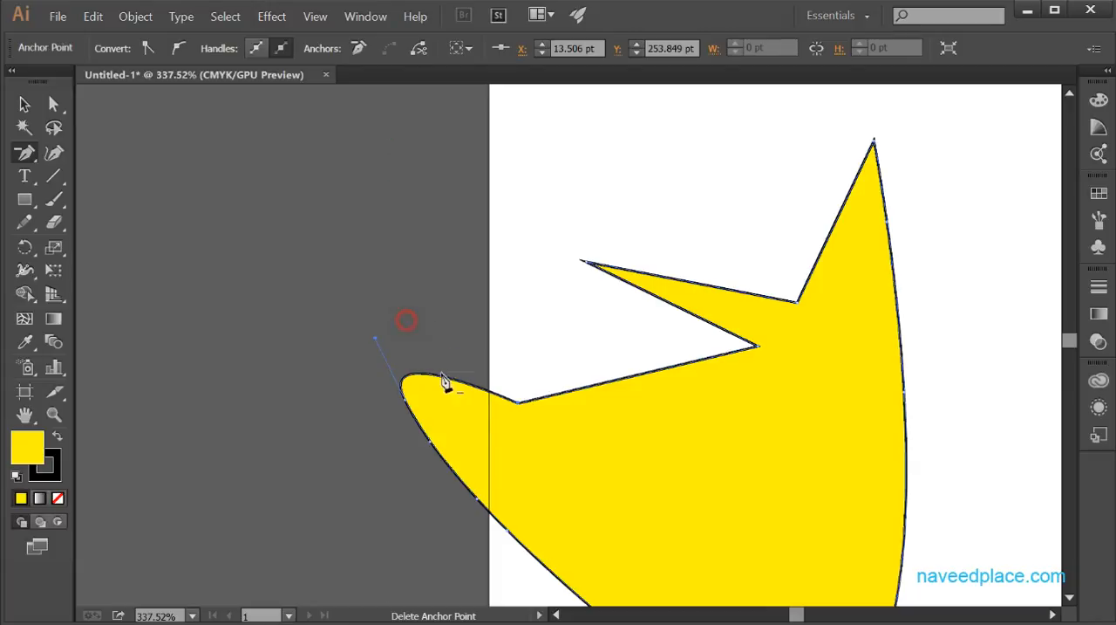
{"action": "left_click", "coordinate": [521, 404]}
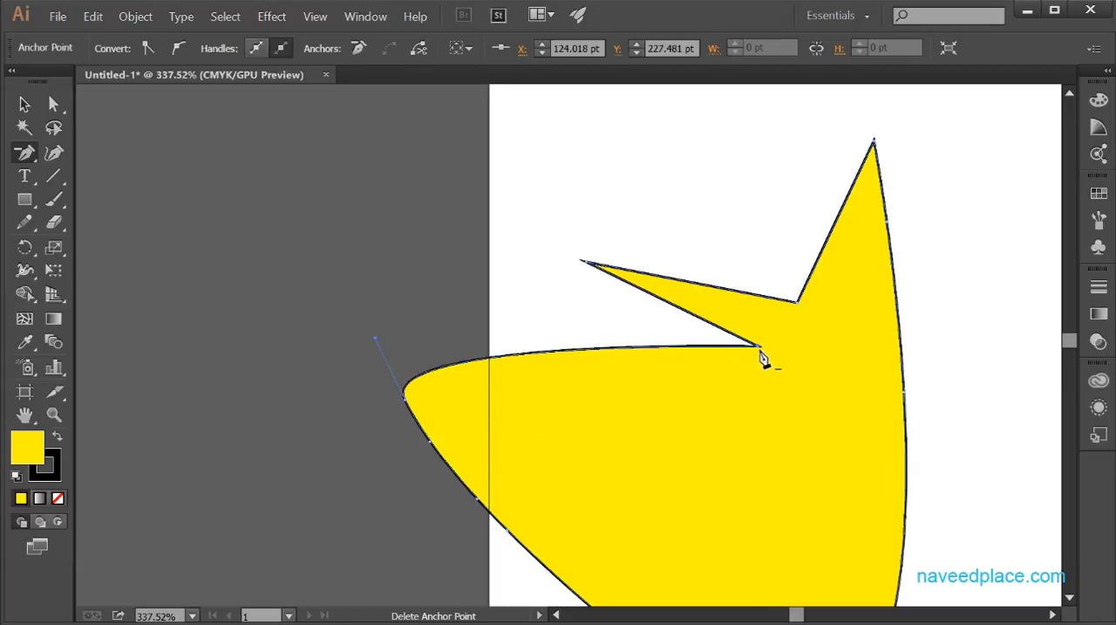
Step: Delete the anchor at the inner tip of the remaining notch
{"action": "left_click", "coordinate": [763, 357]}
{"action": "left_click", "coordinate": [741, 419]}
{"action": "left_click", "coordinate": [763, 356]}
{"action": "left_click", "coordinate": [751, 349]}
{"action": "left_click", "coordinate": [758, 346]}
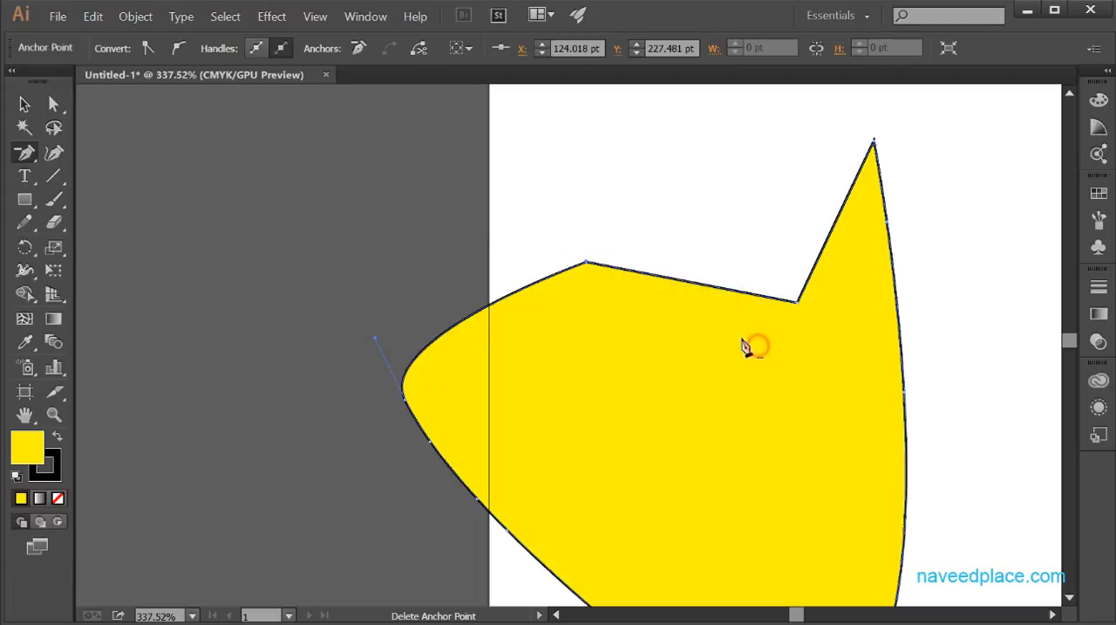
Step: Delete the two anchors between the left curve and the upper-right peak, and undo these deletions
{"action": "left_click", "coordinate": [586, 261]}
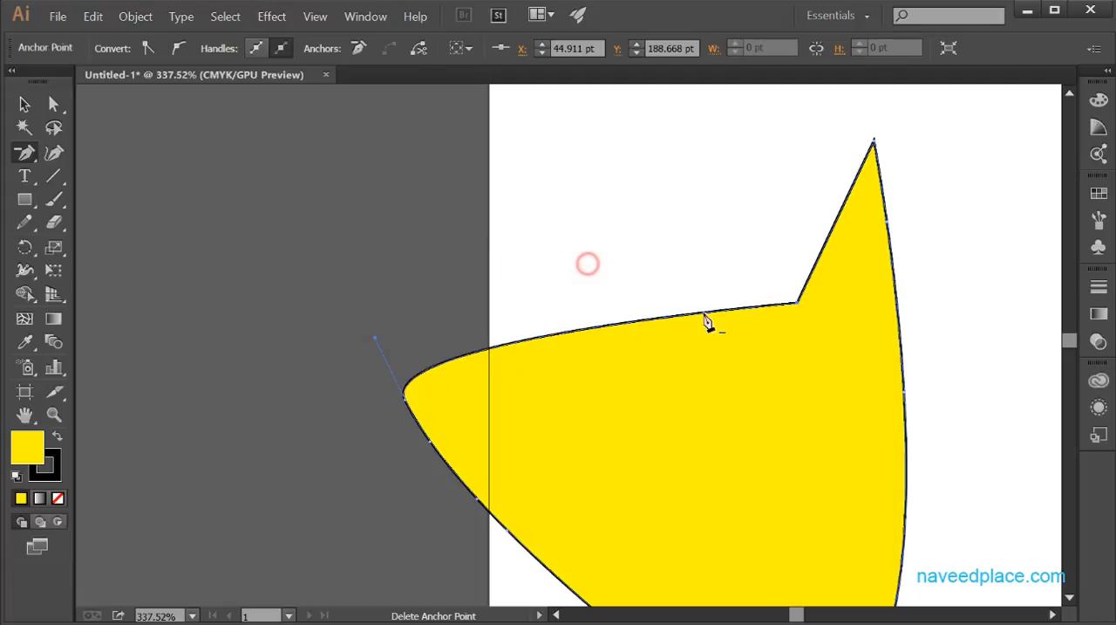
{"action": "left_click", "coordinate": [792, 303]}
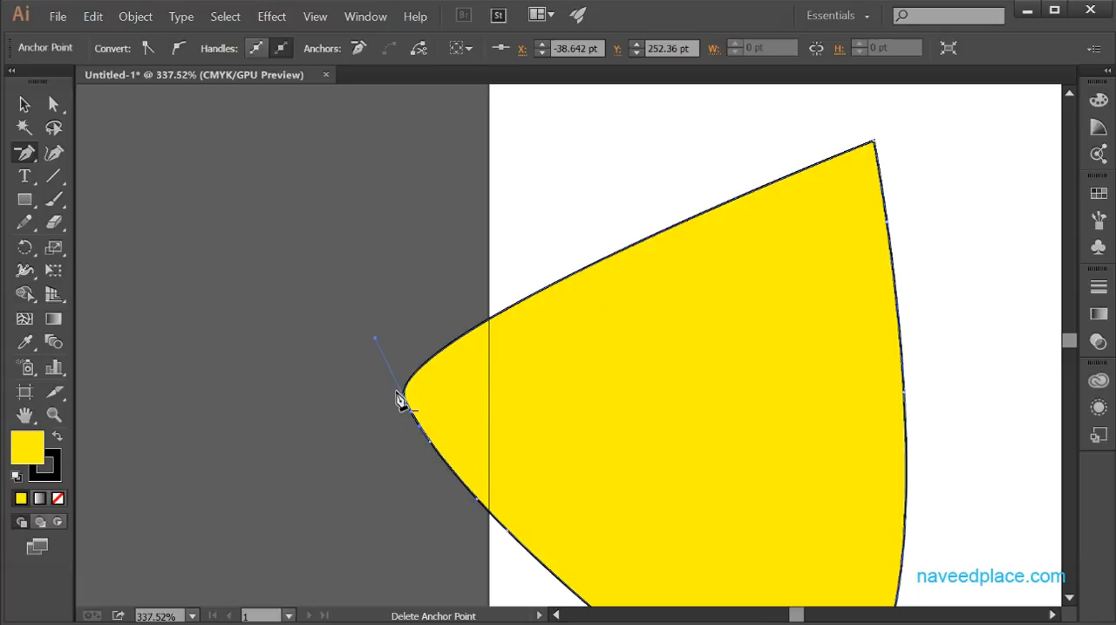
{"action": "left_click", "coordinate": [24, 154]}
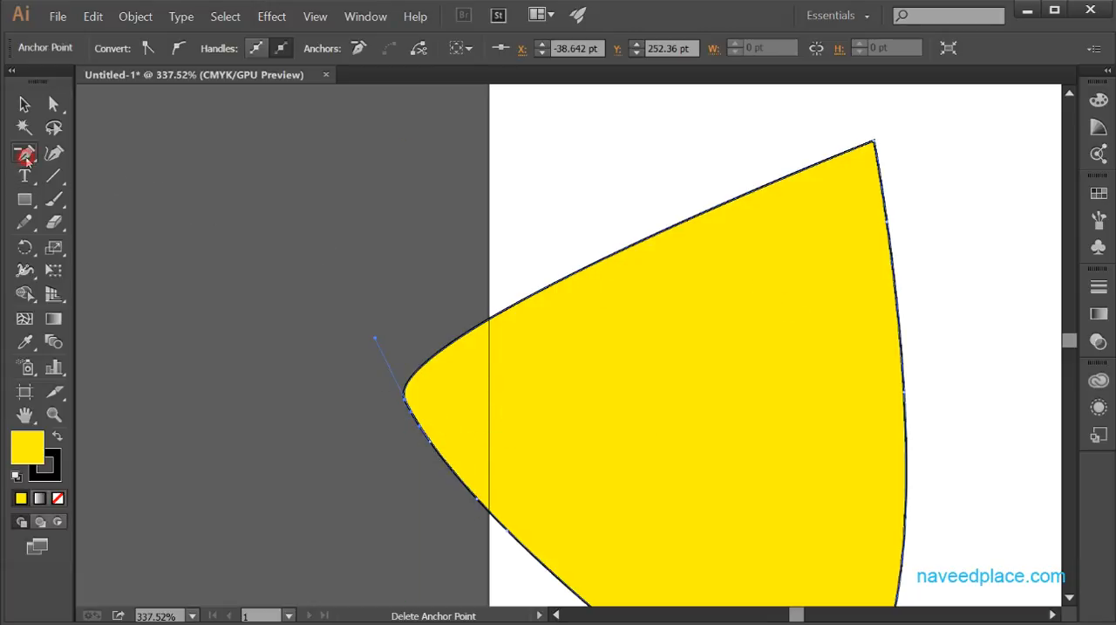
{"action": "left_click_drag", "start_coordinate": [27, 160], "coordinate": [140, 231]}
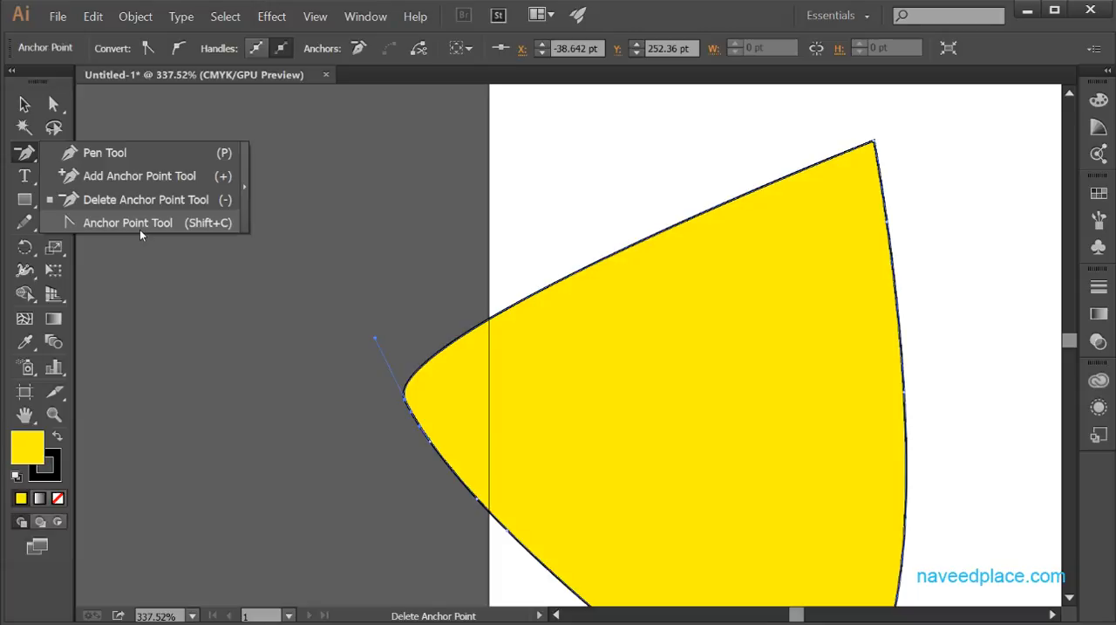
{"action": "left_click", "coordinate": [403, 323]}
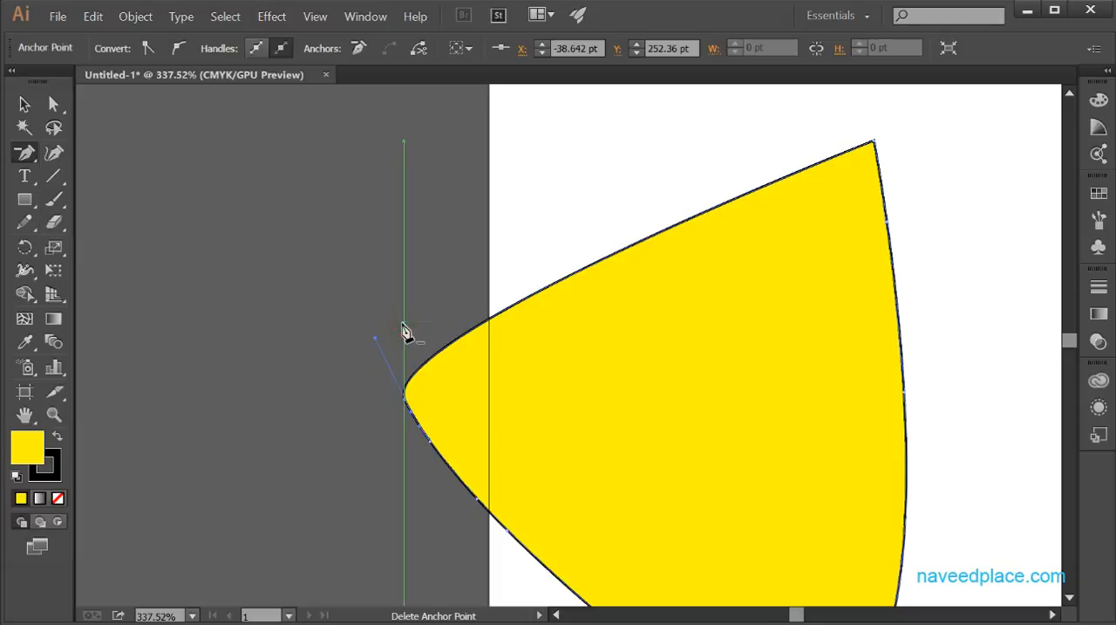
{"action": "key", "text": "ctrl+z"}
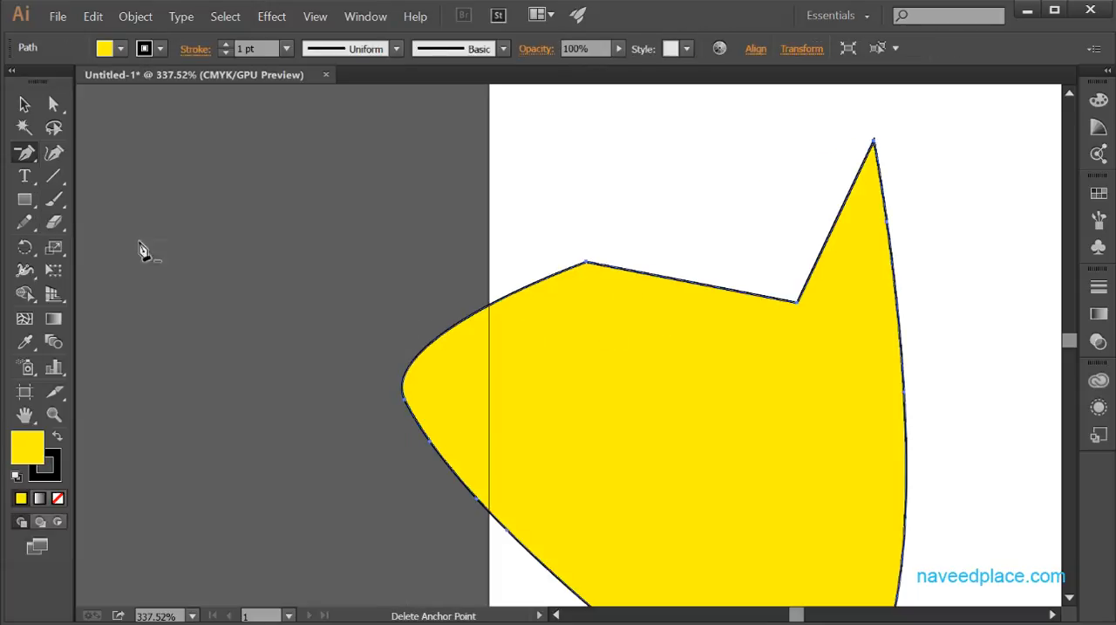
Step: Pull curve handles out of the upper outline's left corner with the Anchor Point tool, and convert it back to a corner
{"action": "left_click_drag", "start_coordinate": [24, 153], "coordinate": [95, 219]}
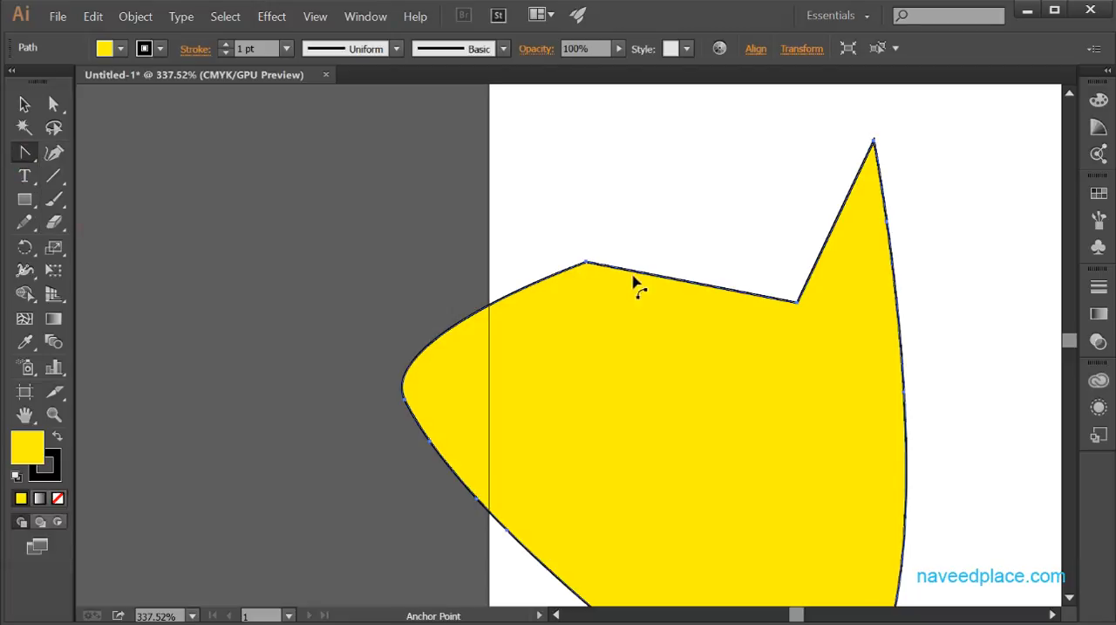
{"action": "left_click_drag", "start_coordinate": [587, 263], "coordinate": [480, 183]}
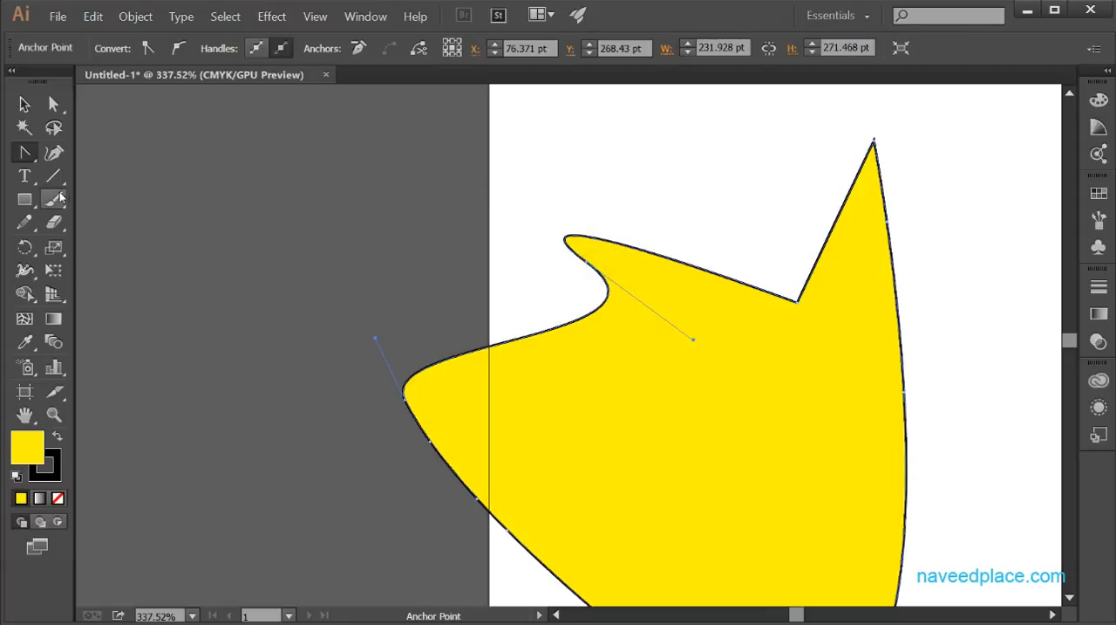
{"action": "left_click_drag", "start_coordinate": [25, 153], "coordinate": [114, 225]}
{"action": "left_click", "coordinate": [589, 263]}
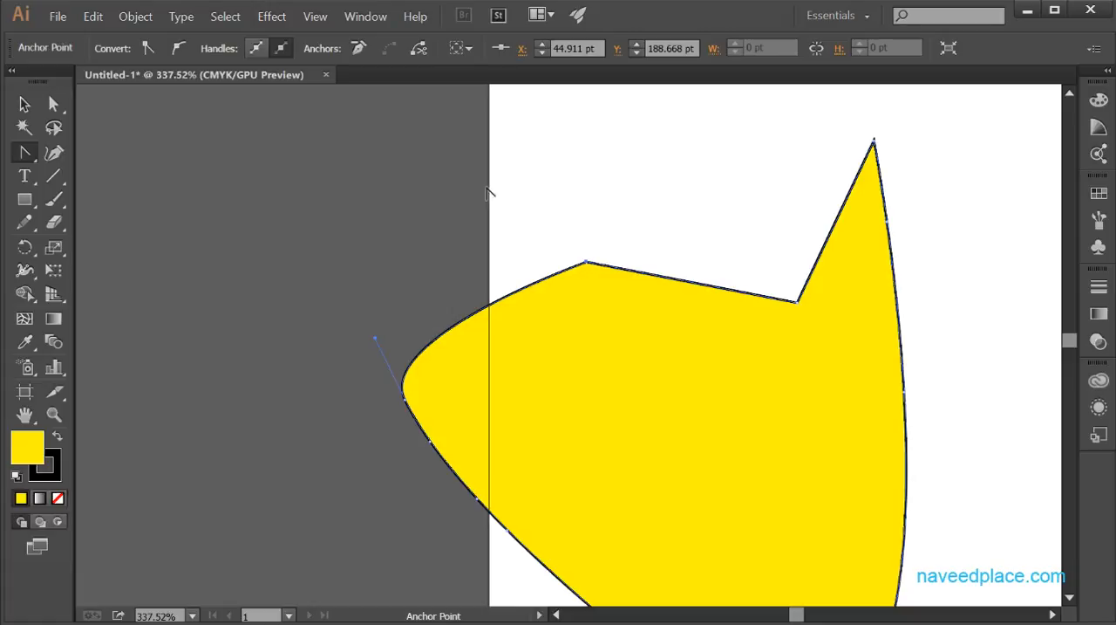
Step: Pull curve handles out of the yellow shape's upper-left corner once more, and restore the sharp corner with the Anchor Point tool
{"action": "left_click", "coordinate": [25, 154]}
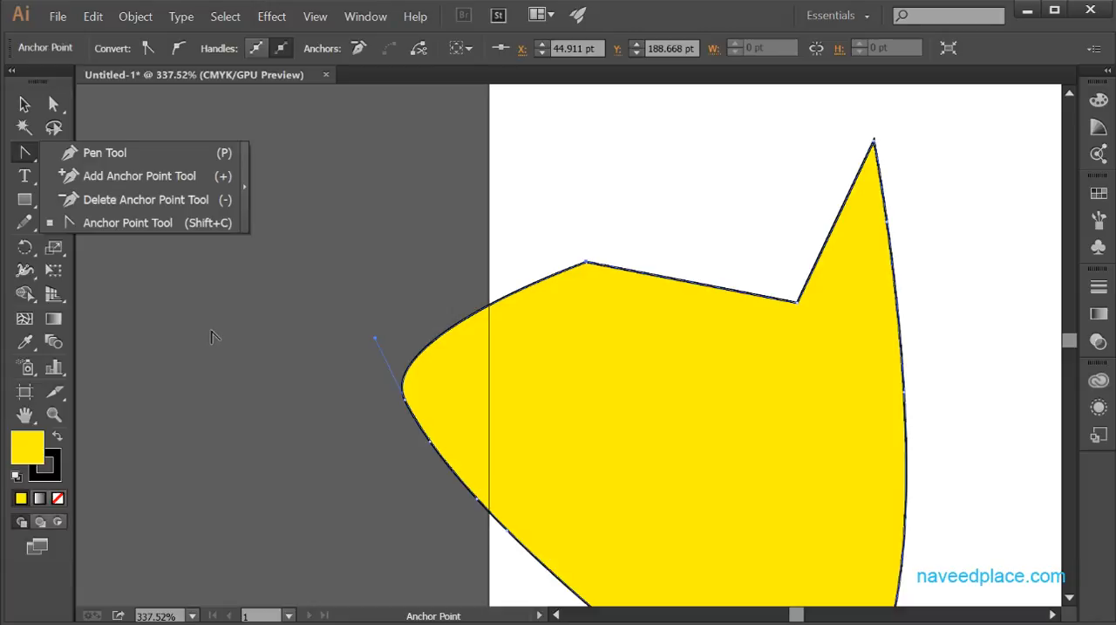
{"action": "left_click", "coordinate": [125, 224]}
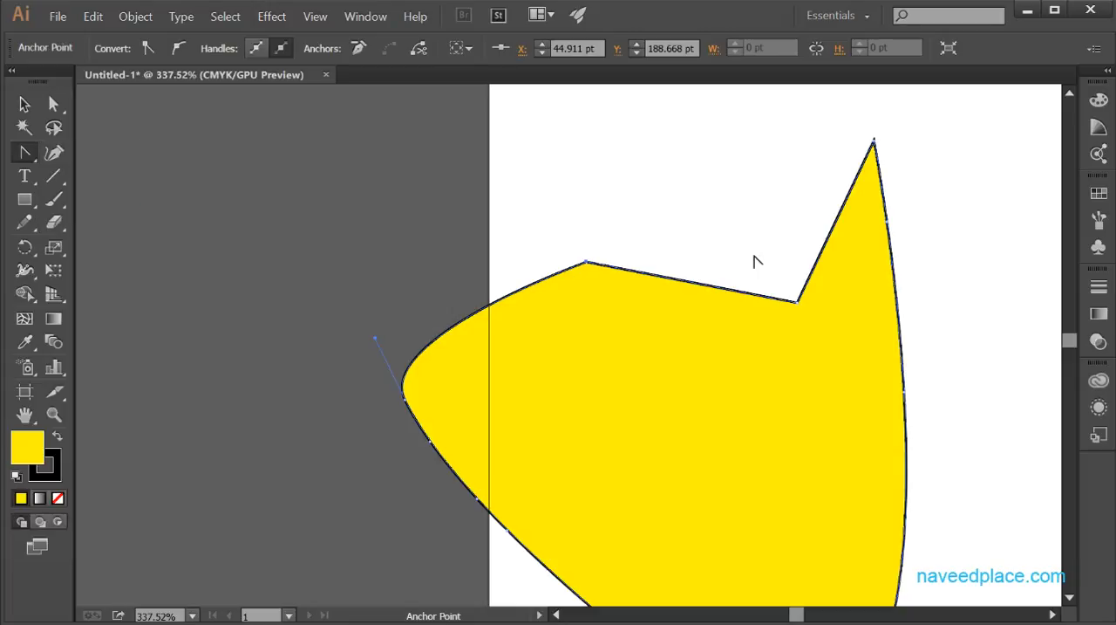
{"action": "left_click", "coordinate": [54, 415]}
{"action": "left_click", "coordinate": [535, 178]}
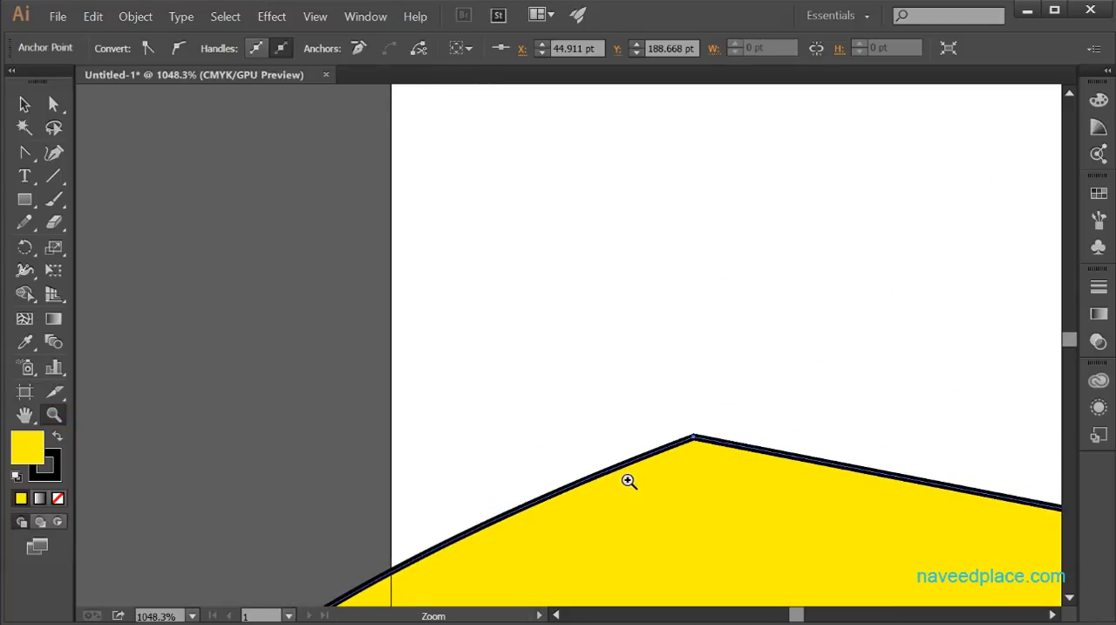
{"action": "left_click", "coordinate": [538, 331]}
{"action": "left_click", "coordinate": [553, 330], "text": "alt"}
{"action": "left_click", "coordinate": [559, 480], "text": "alt"}
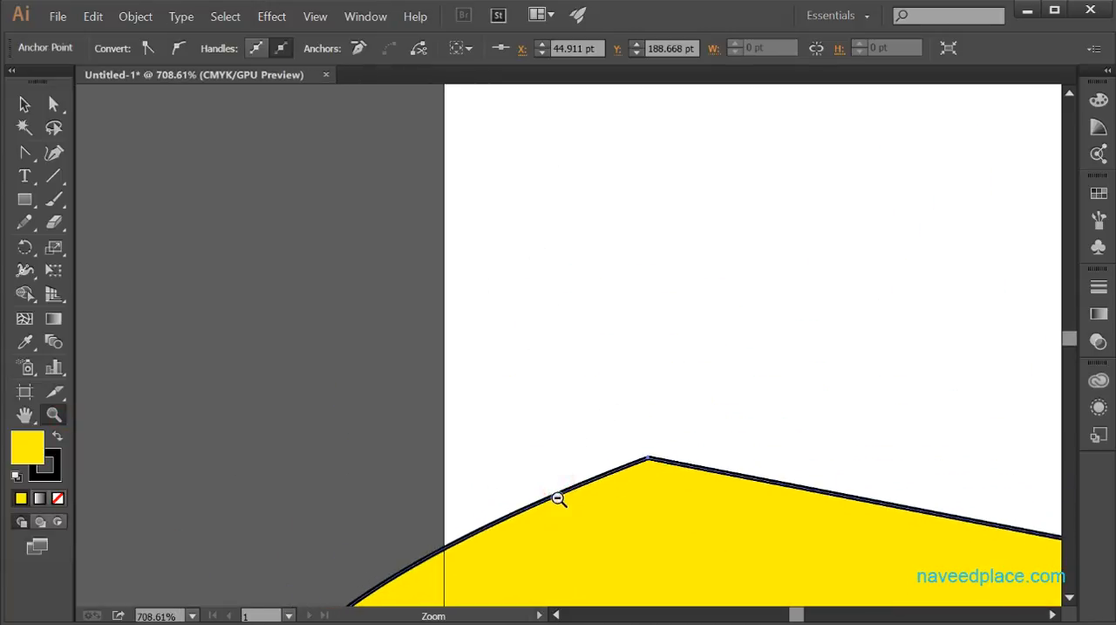
{"action": "left_click", "coordinate": [558, 498], "text": "alt"}
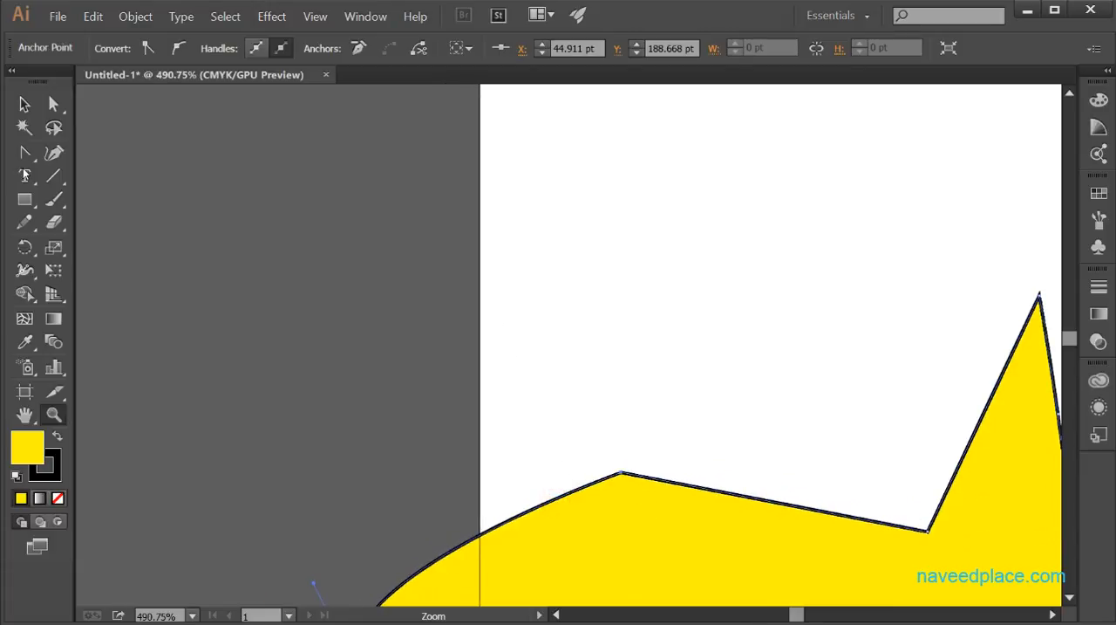
{"action": "left_click_drag", "start_coordinate": [24, 152], "coordinate": [105, 228]}
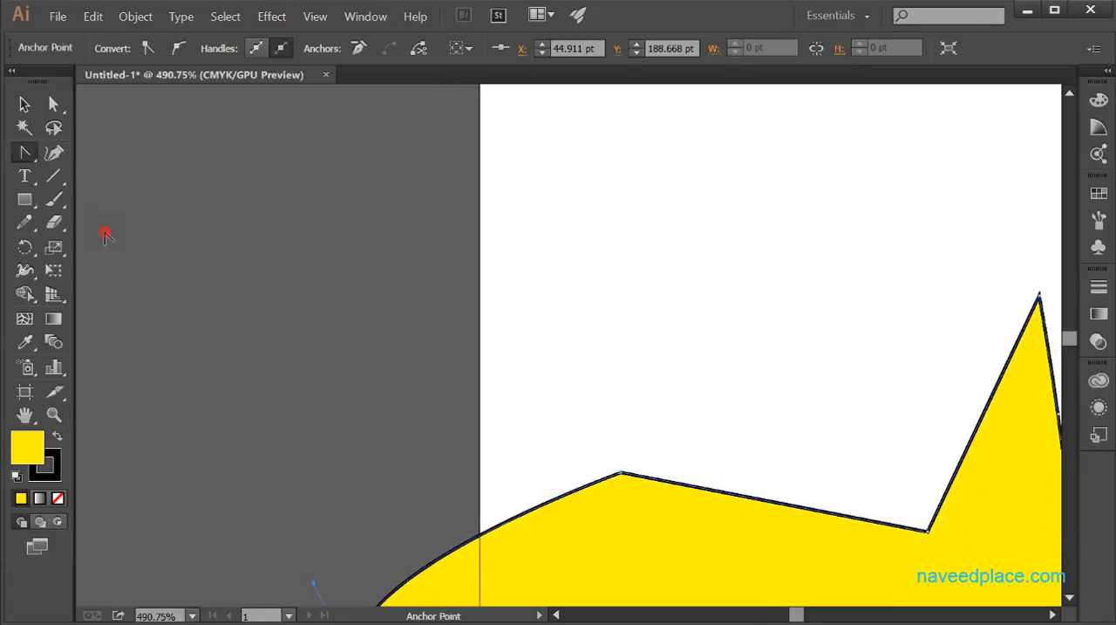
{"action": "left_click_drag", "start_coordinate": [620, 473], "coordinate": [574, 389]}
{"action": "left_click", "coordinate": [620, 473]}
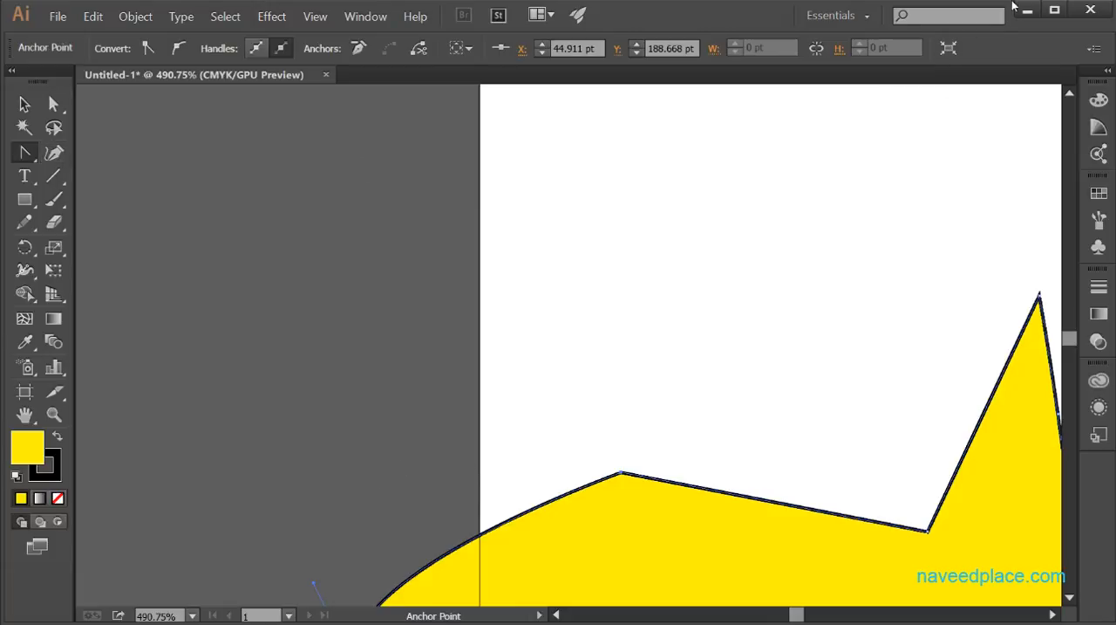
Step: Start a curved path with the Curvature tool in the empty area above the yellow shape, arching over and swinging into a narrow bend
{"action": "left_click", "coordinate": [53, 154]}
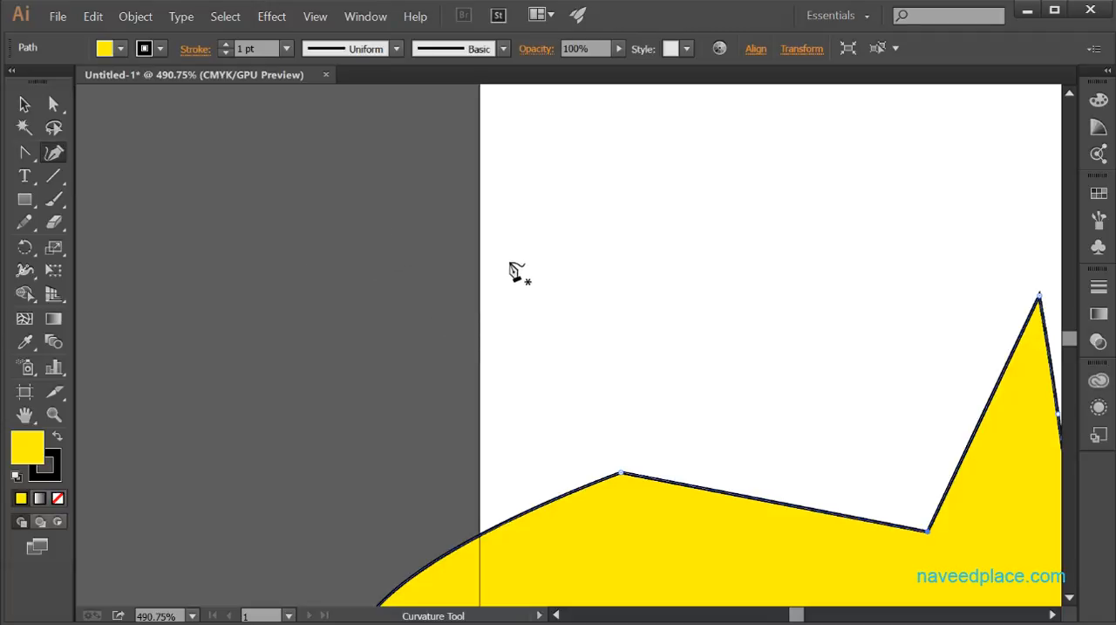
{"action": "left_click", "coordinate": [506, 228]}
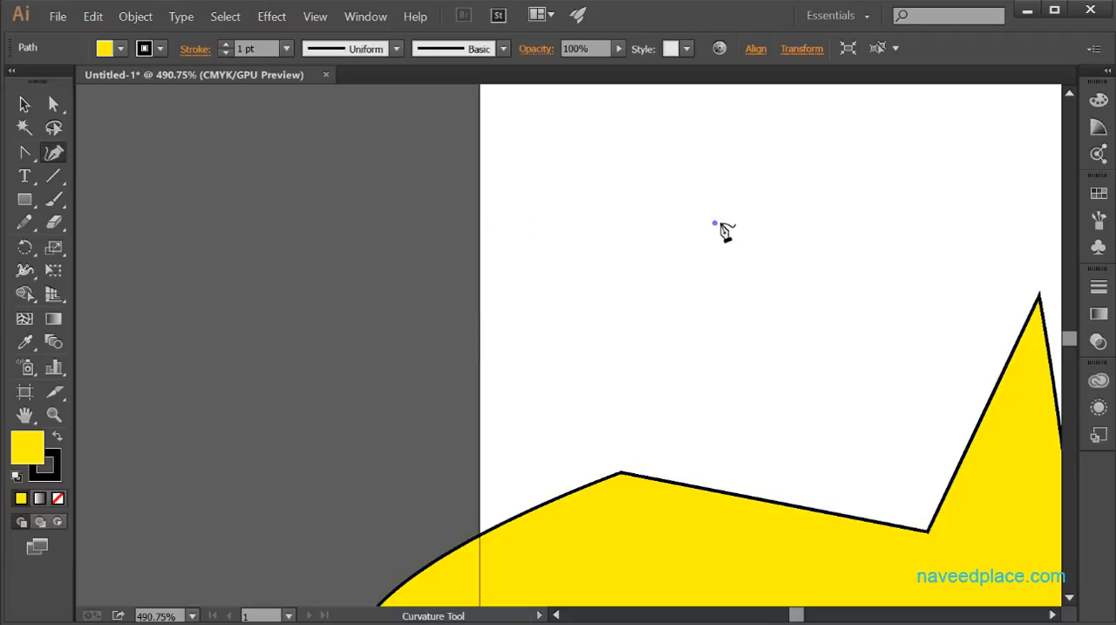
{"action": "left_click", "coordinate": [721, 223]}
{"action": "left_click", "coordinate": [53, 412]}
{"action": "left_click", "coordinate": [713, 294]}
{"action": "left_click", "coordinate": [713, 294]}
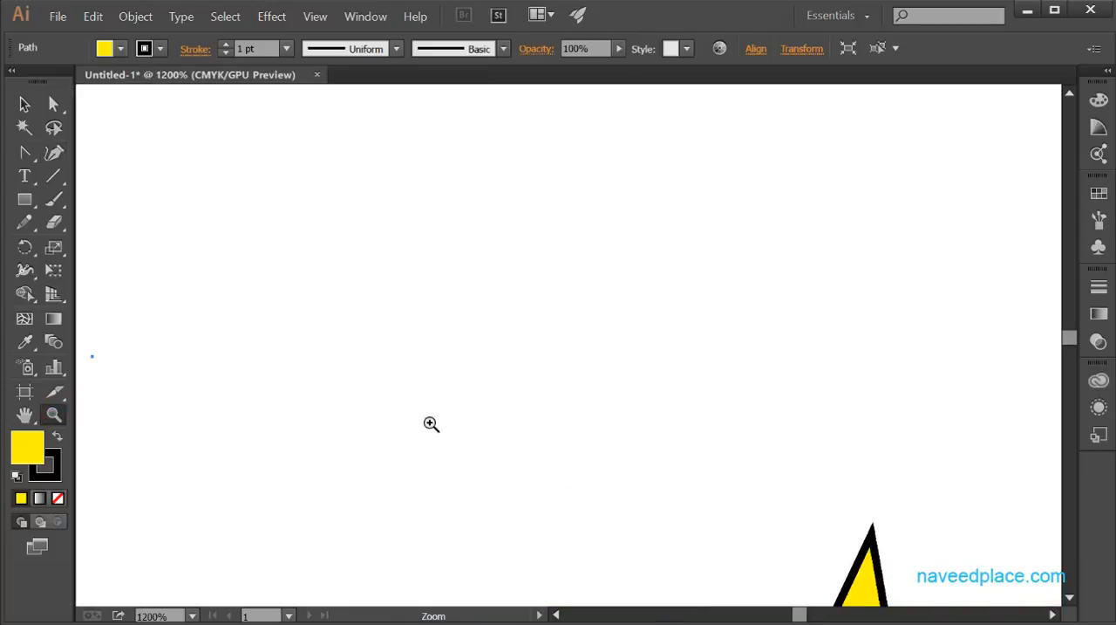
{"action": "left_click", "coordinate": [54, 154]}
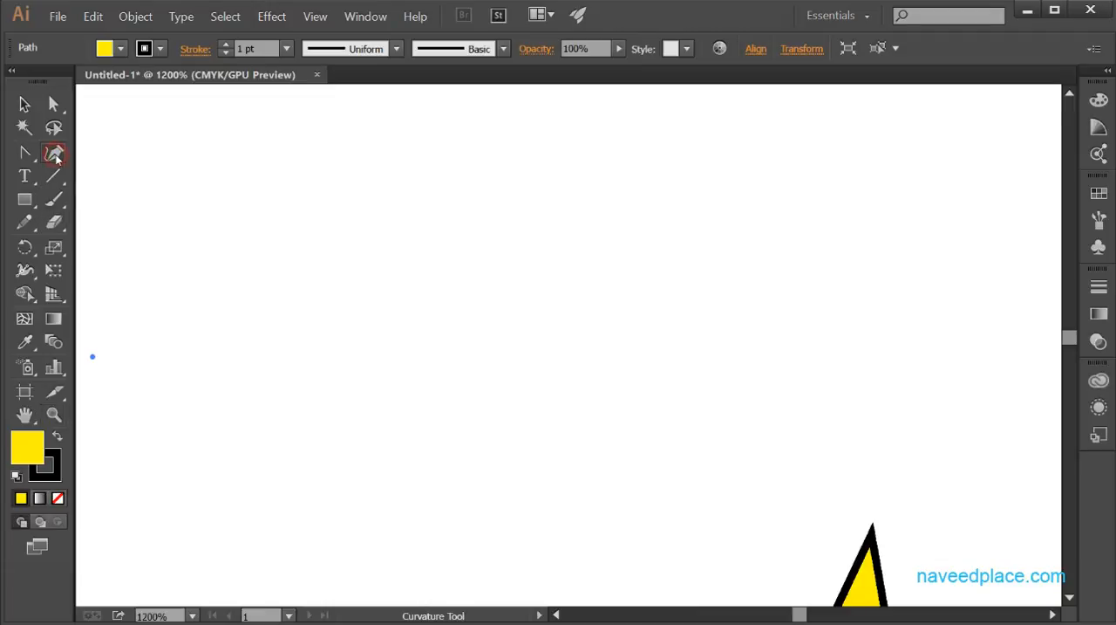
{"action": "left_click", "coordinate": [228, 253]}
{"action": "left_click", "coordinate": [669, 282]}
{"action": "left_click", "coordinate": [578, 493]}
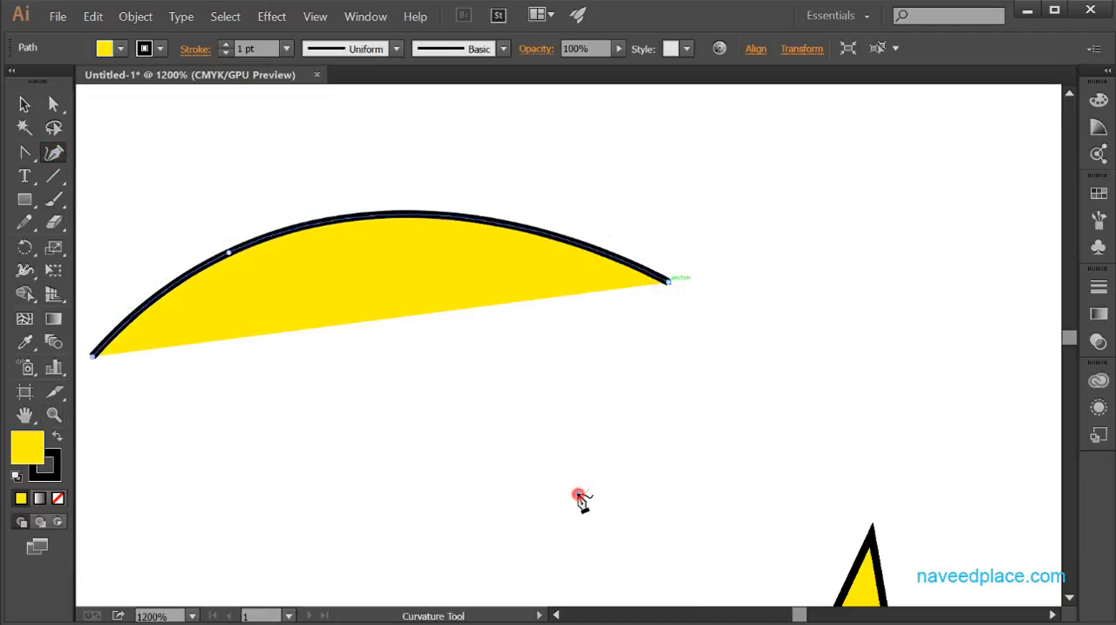
{"action": "left_click", "coordinate": [812, 395]}
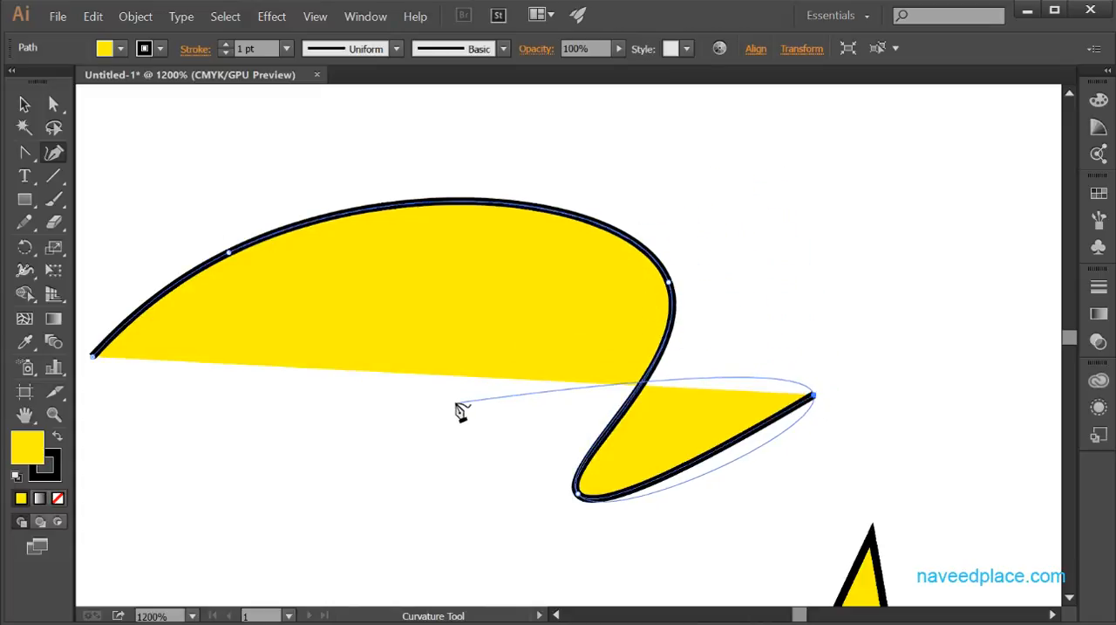
Step: Lead the curved path back across itself with two more anchors, and close it at its starting anchor
{"action": "left_click_drag", "start_coordinate": [413, 412], "coordinate": [406, 488]}
{"action": "left_click", "coordinate": [403, 437]}
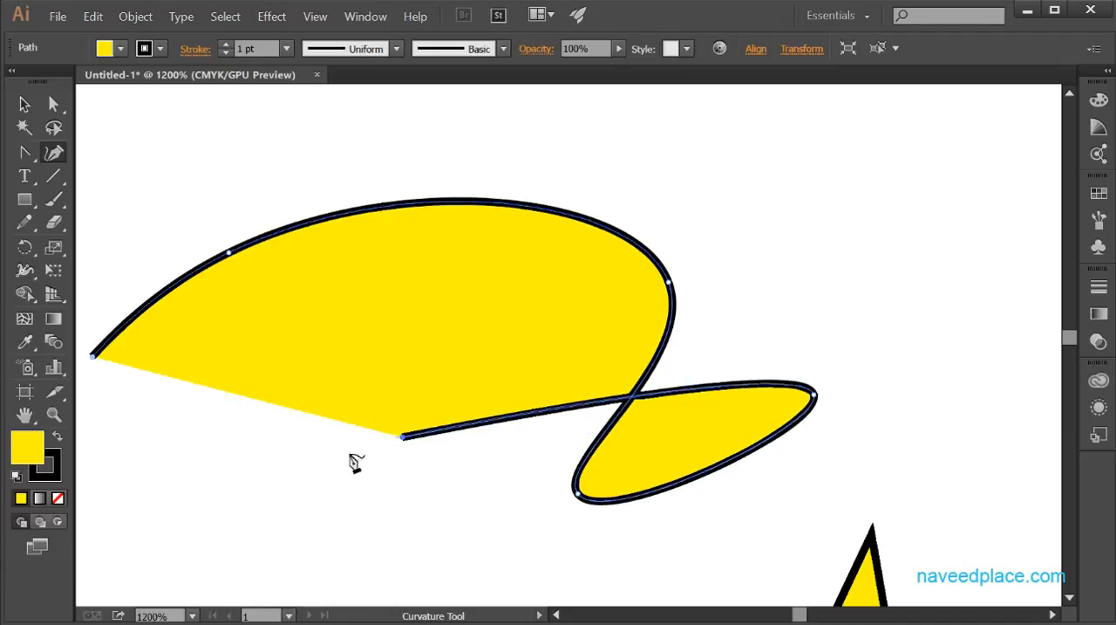
{"action": "left_click", "coordinate": [291, 484]}
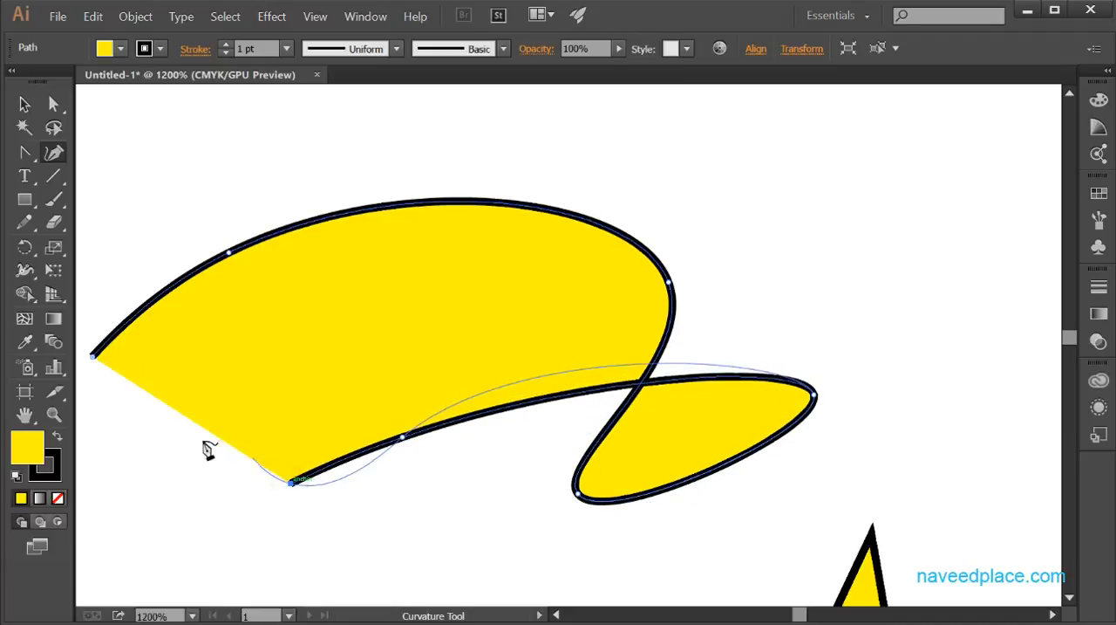
{"action": "left_click", "coordinate": [94, 355]}
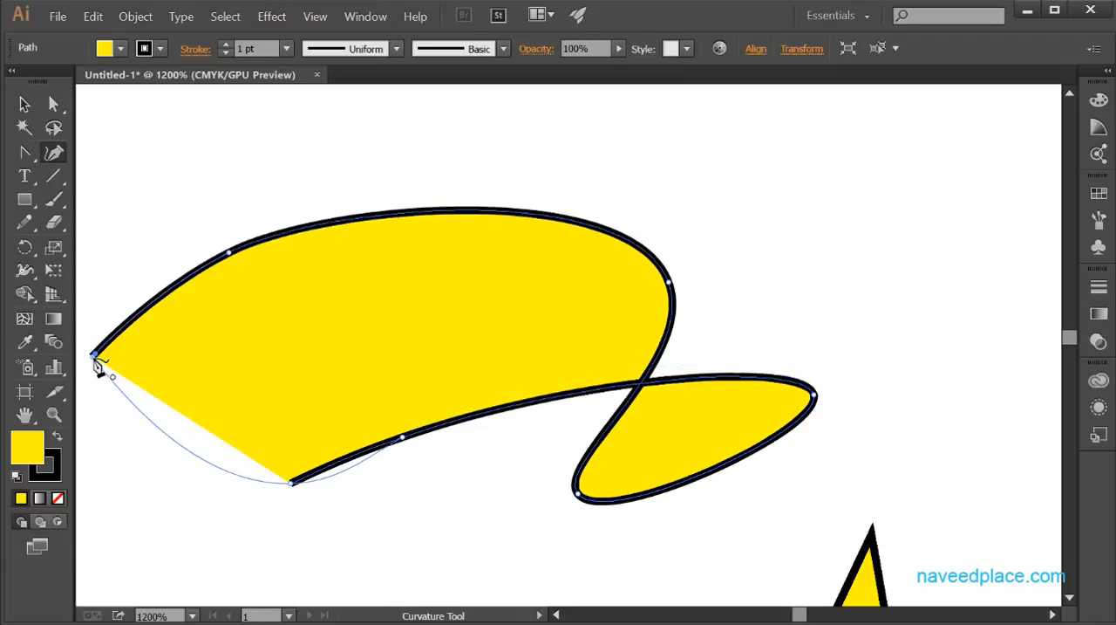
{"action": "left_click", "coordinate": [94, 357]}
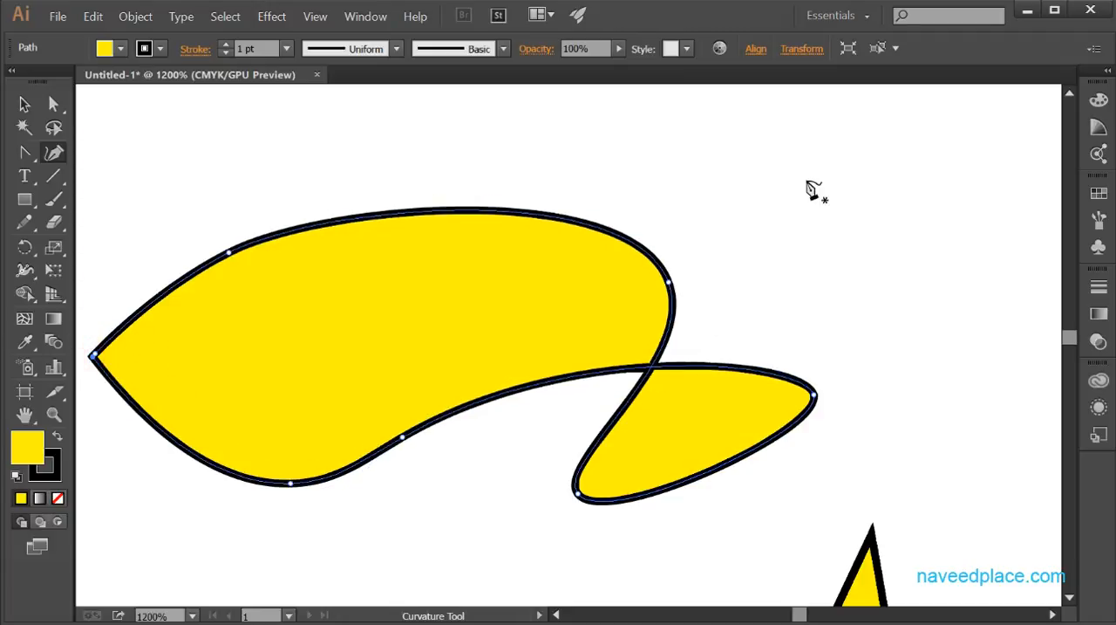
Step: Draw a closed upright egg-shaped oval from four anchors with the Curvature tool, beside the large curved shape
{"action": "left_click", "coordinate": [822, 150]}
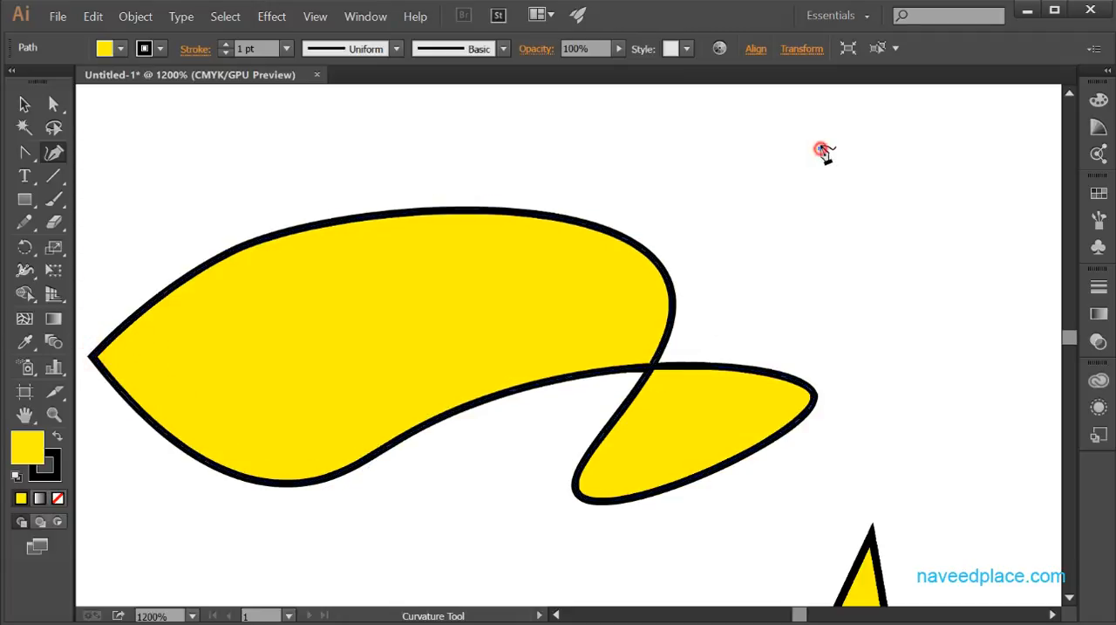
{"action": "left_click", "coordinate": [805, 332]}
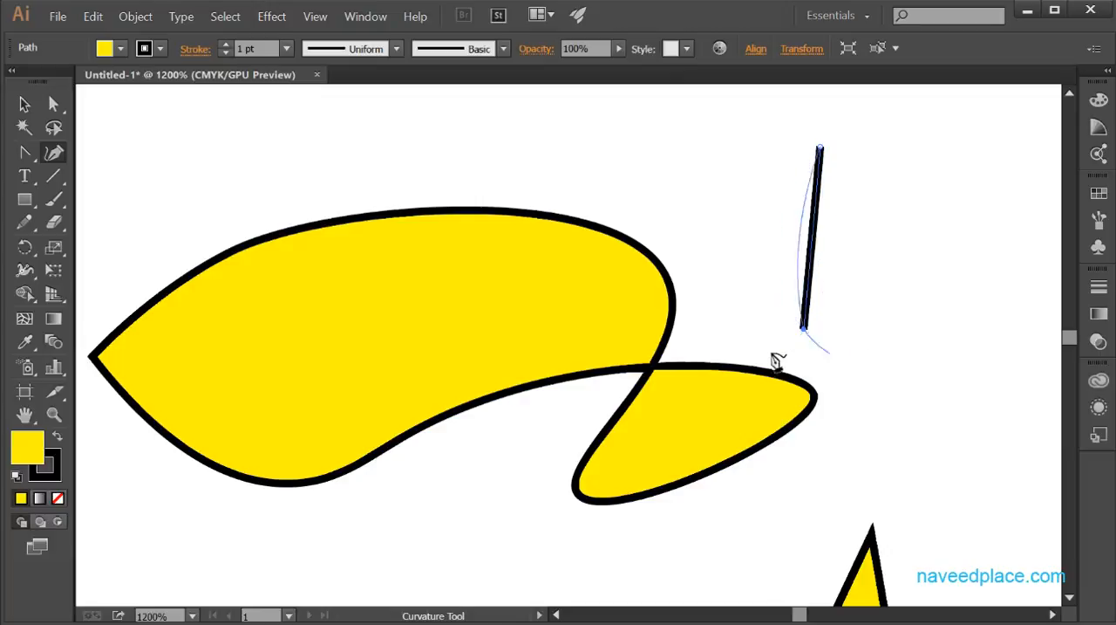
{"action": "left_click", "coordinate": [884, 372]}
{"action": "left_click", "coordinate": [917, 179]}
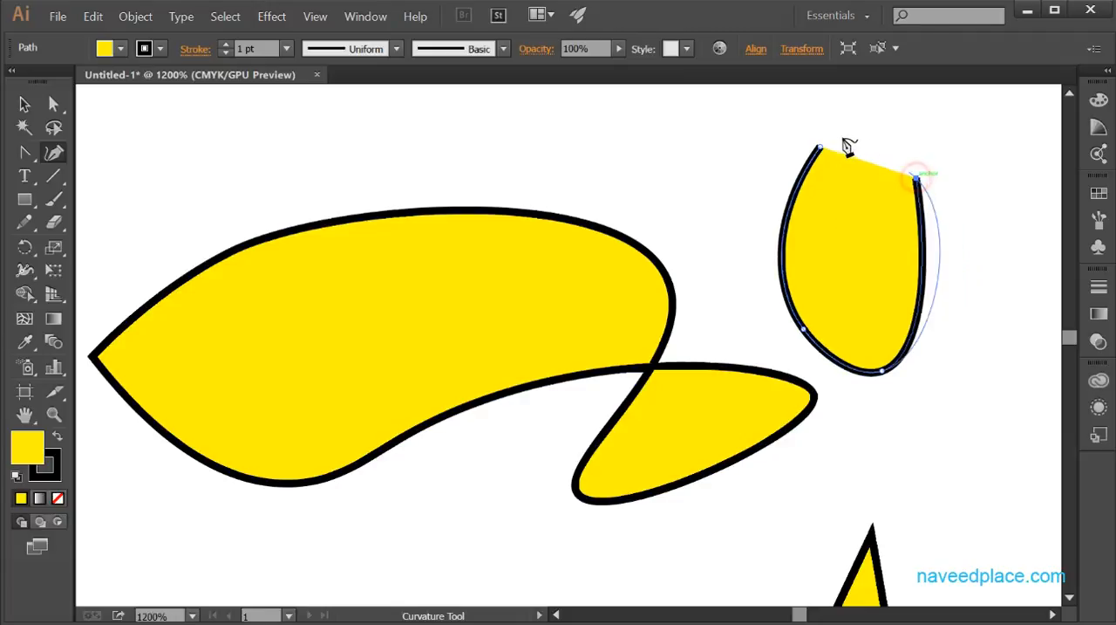
{"action": "left_click", "coordinate": [820, 149]}
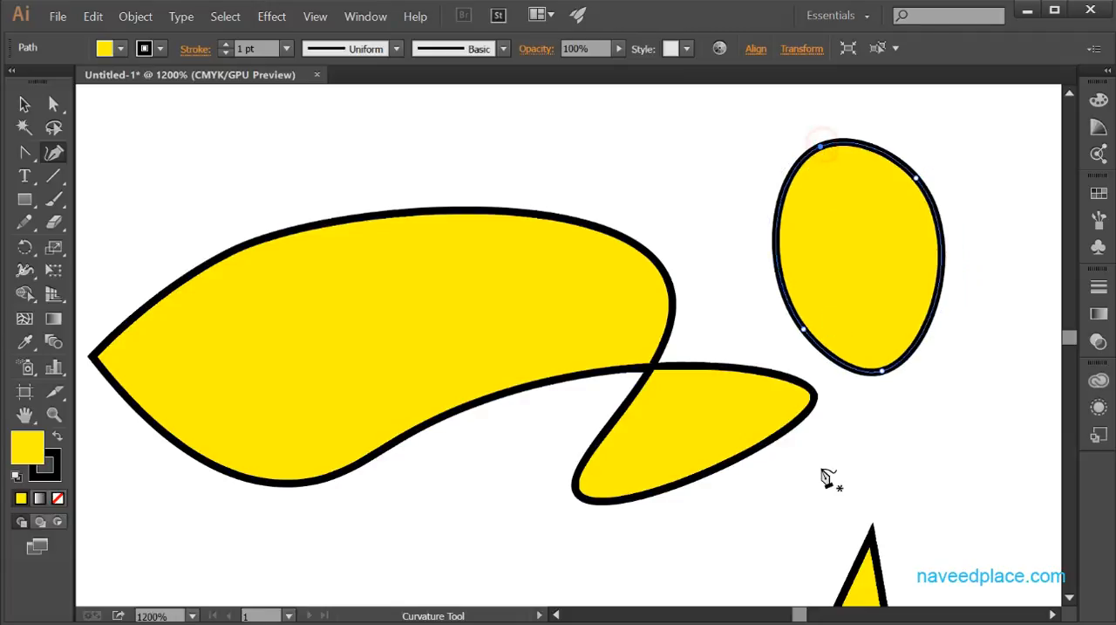
{"action": "left_click", "coordinate": [26, 156]}
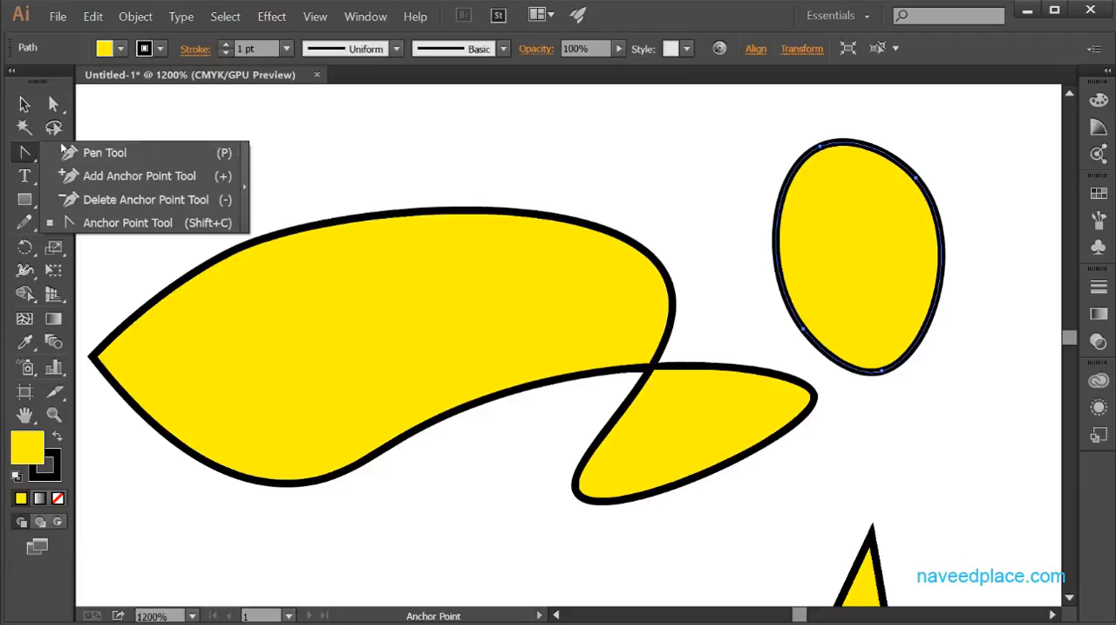